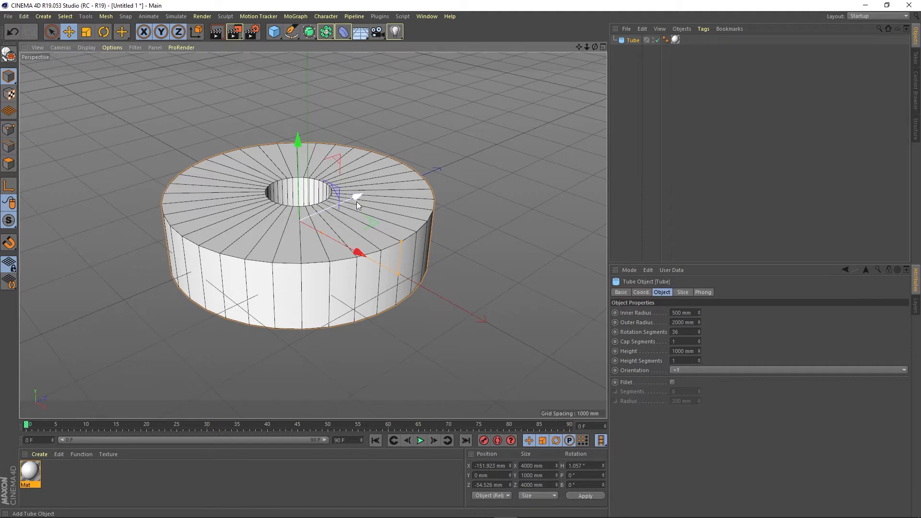
- Raise the tube along the Y axis to about 435 mm
mouse_move(355, 197)
left_mouse_down()
mouse_move(404, 177)
mouse_move(362, 190)
left_mouse_up()
key("ctrl+z")
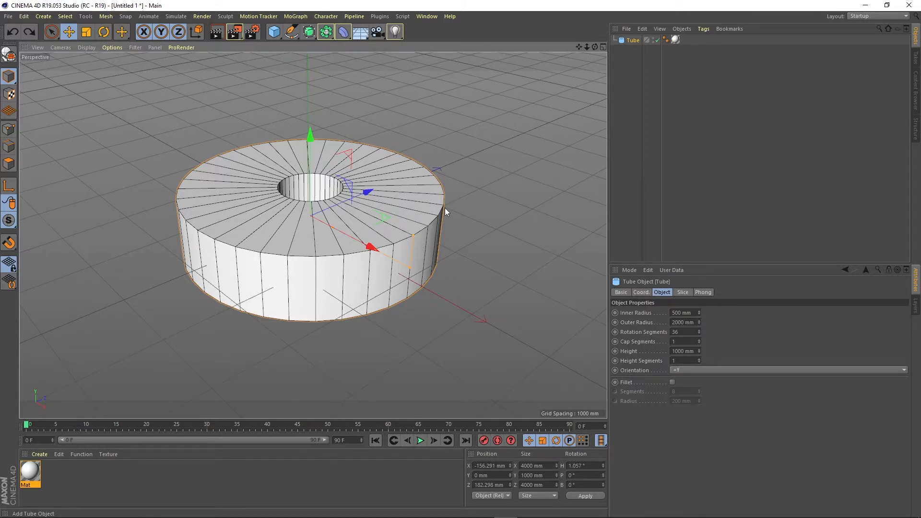
left_click_drag(311, 135, 311, 109)
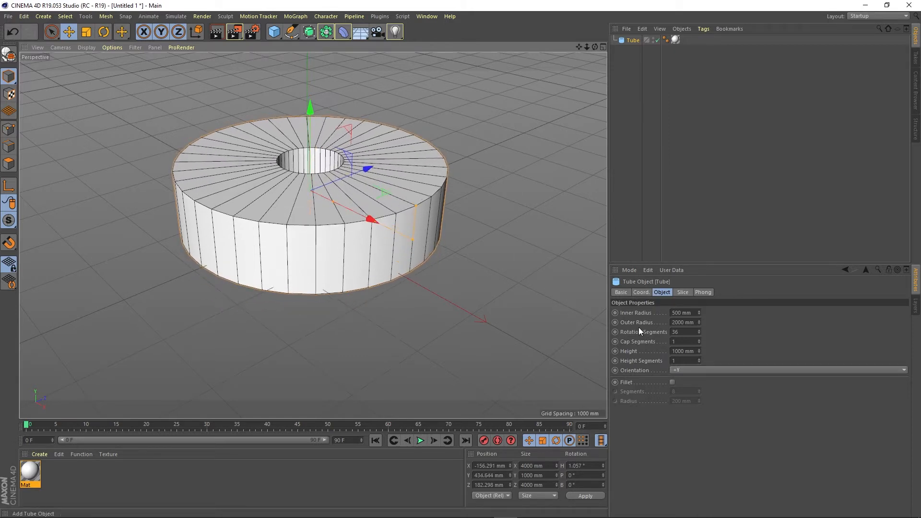
- Set the tube's rotation segments to 4 and enlarge its inner radius to about 1816 mm to form a thin square frame
double_click(686, 332)
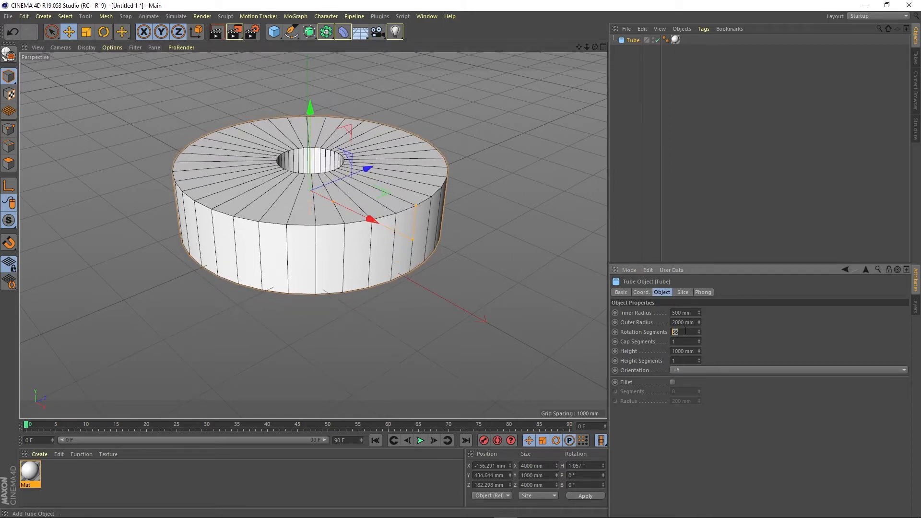
type("4")
key("Return")
left_click_drag(424, 224, 347, 281, "alt")
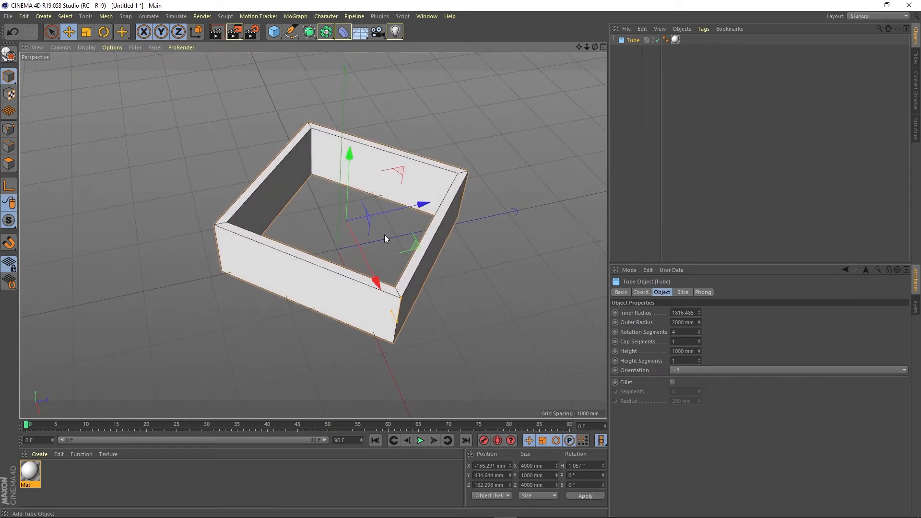
left_click(104, 31)
left_click_drag(358, 181, 269, 212)
left_click_drag(359, 200, 401, 173)
middle_click_drag(401, 175, 338, 230, "alt")
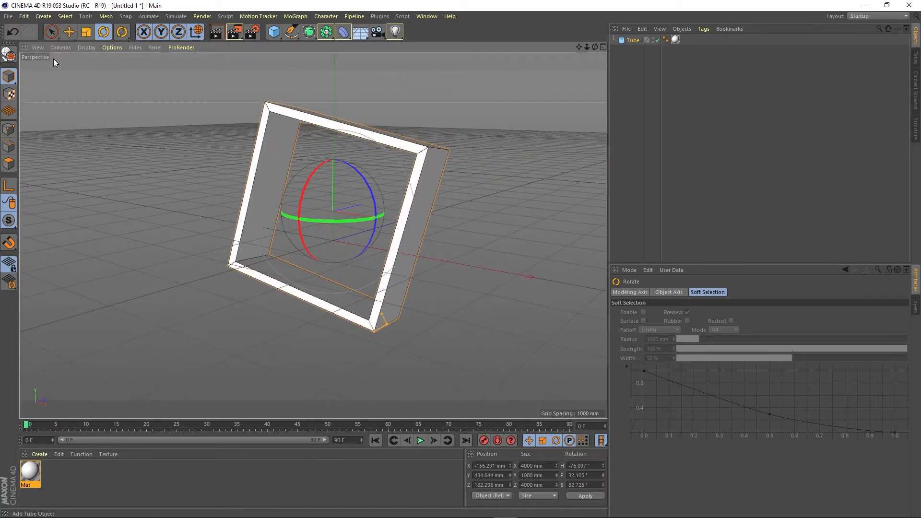
left_click(12, 31)
left_click(11, 31)
left_click_drag(382, 206, 343, 263, "alt")
middle_click_drag(359, 177, 302, 249, "alt")
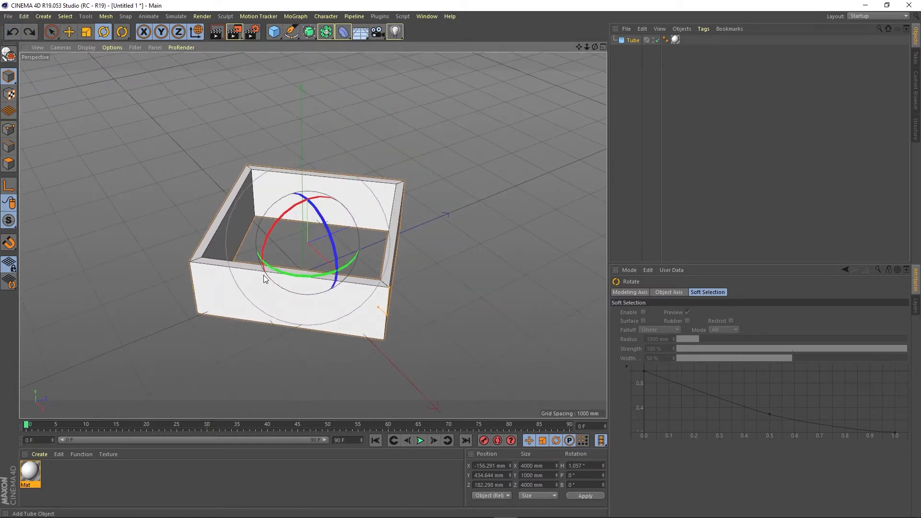
- Set the square frame's H rotation to 45°
key("w")
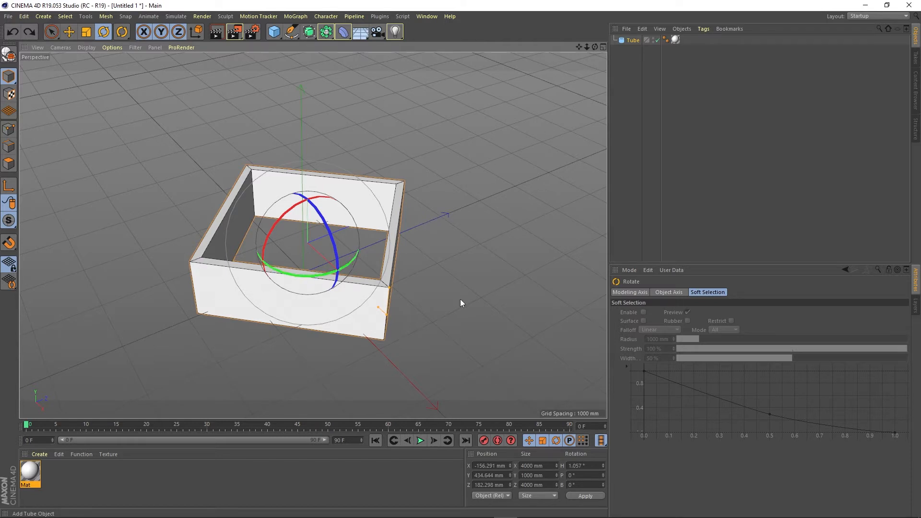
left_click_drag(594, 467, 567, 463)
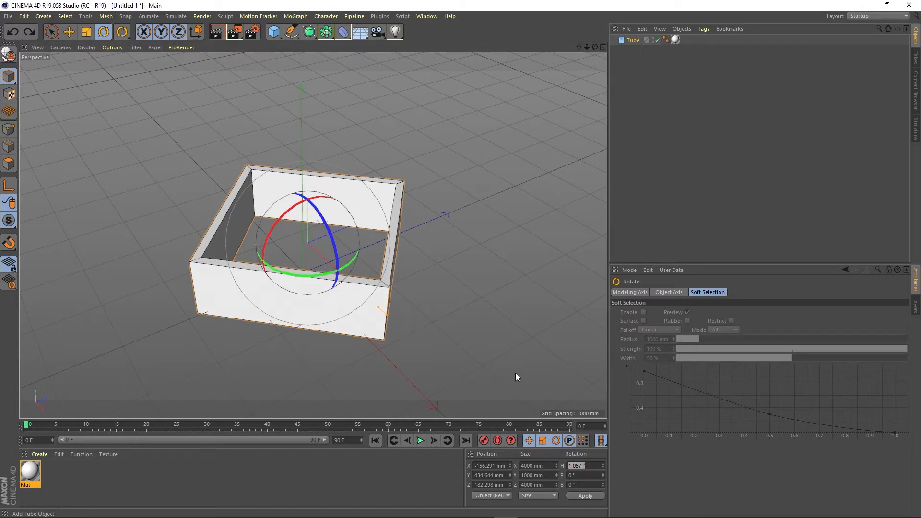
type("45")
key("Return")
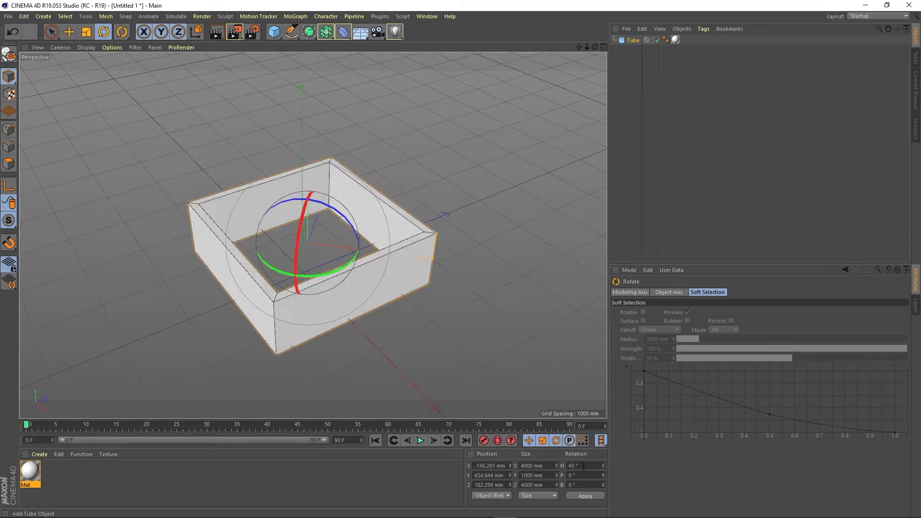
left_click(69, 32)
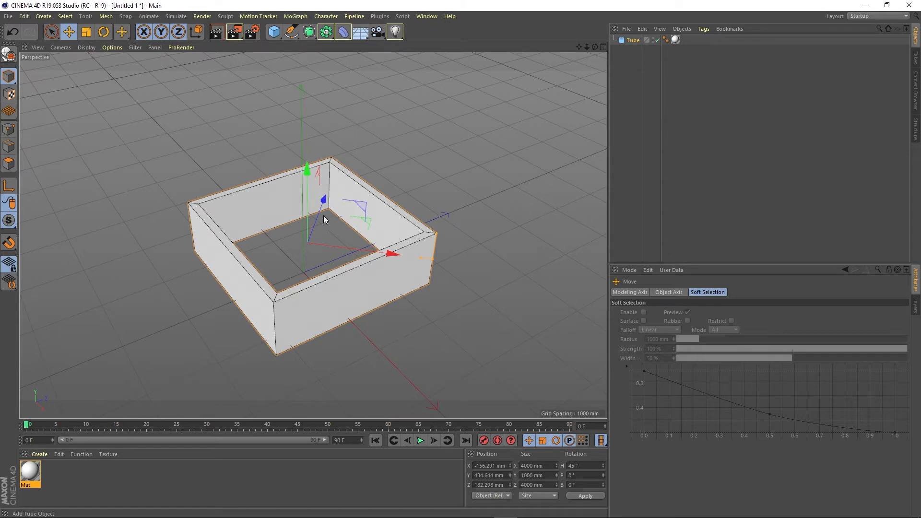
left_click(104, 31)
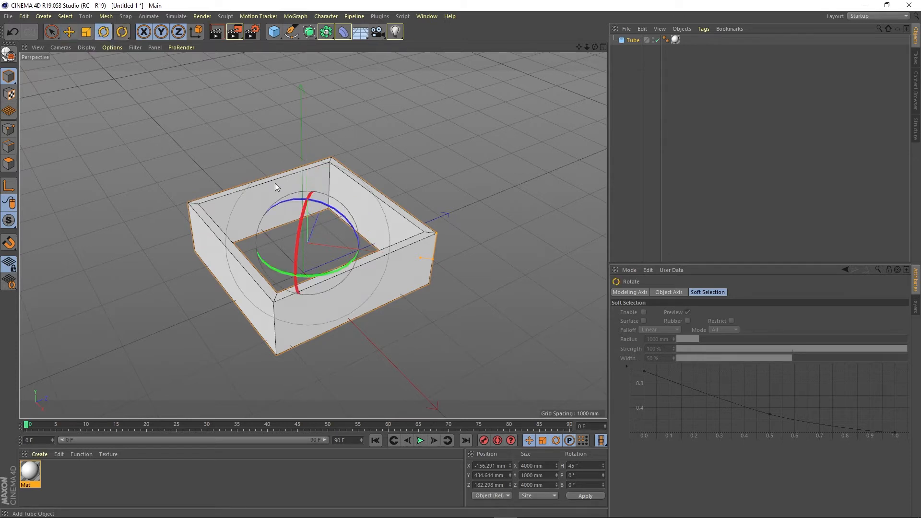
mouse_move(299, 206)
left_mouse_down()
mouse_move(274, 195)
mouse_move(211, 214)
mouse_move(176, 274)
mouse_move(294, 193)
mouse_move(205, 253)
mouse_move(285, 216)
left_mouse_up()
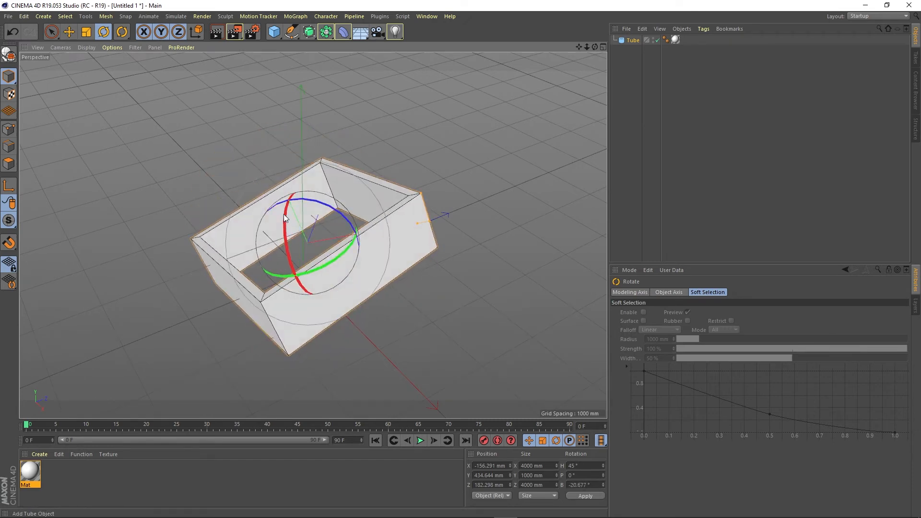
left_click(19, 34)
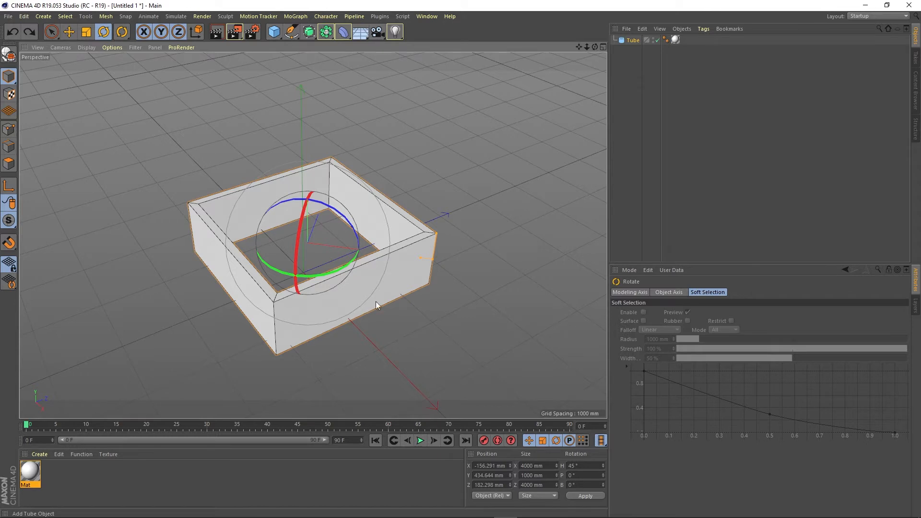
- Rotate the frame upright using the world axes, with exact rotations of H 90°, P -45° and B 90°
left_click(197, 32)
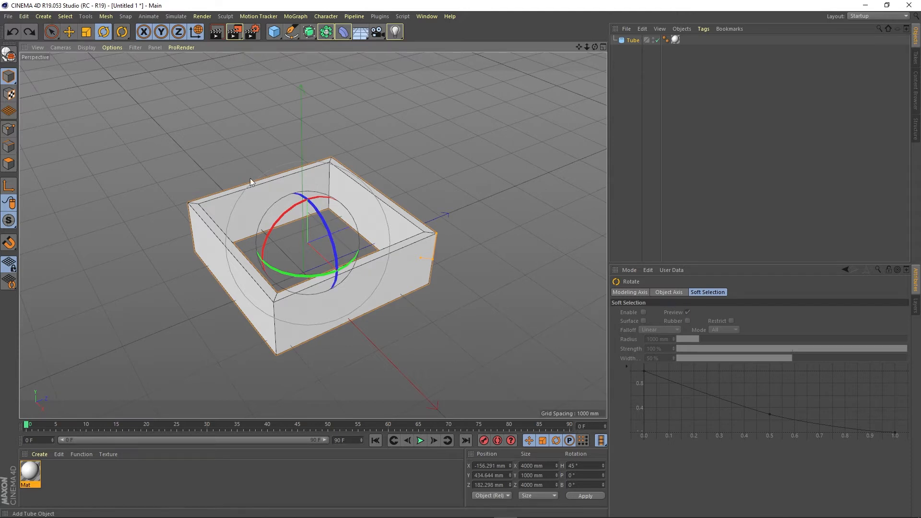
left_click_drag(290, 210, 381, 180)
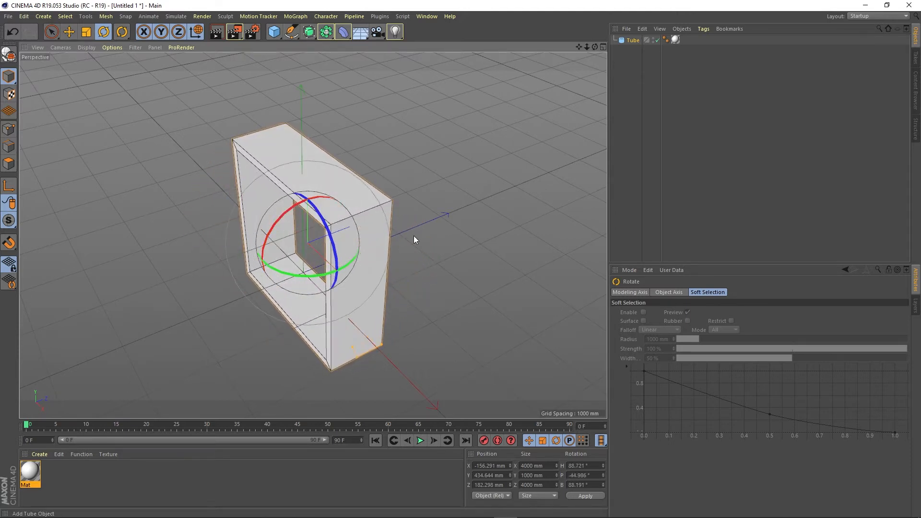
left_click(588, 466)
type("90")
key("Return")
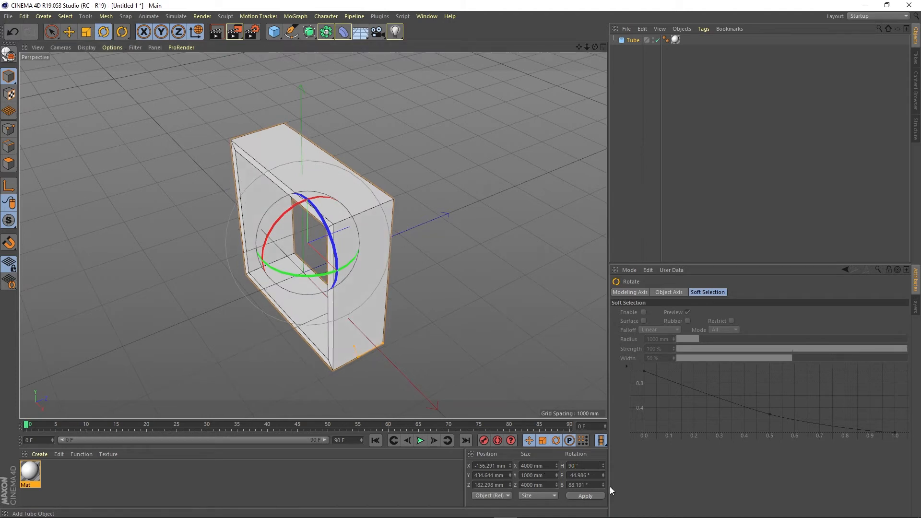
left_click(571, 475)
type("-45")
left_click(592, 484)
type("90")
key("Return")
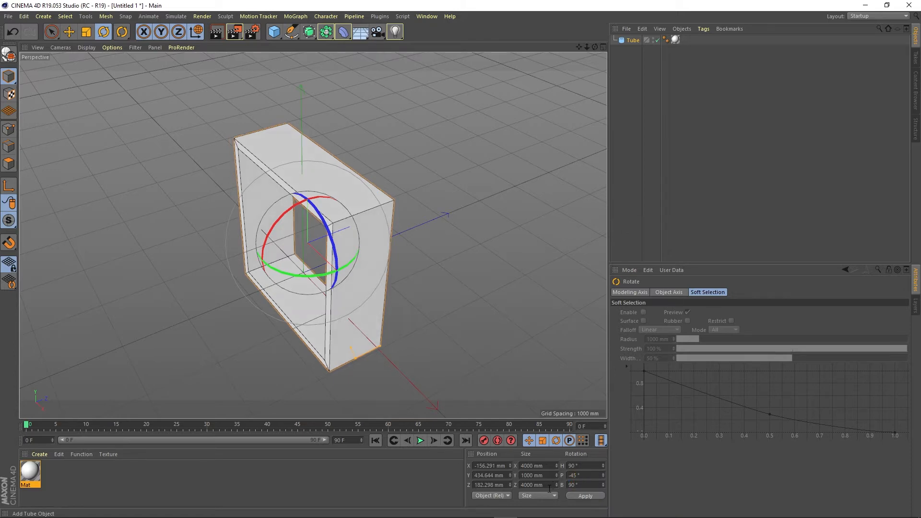
- Raise the upright frame along the Y axis to about 1430 mm
left_click_drag(268, 295, 349, 255, "alt")
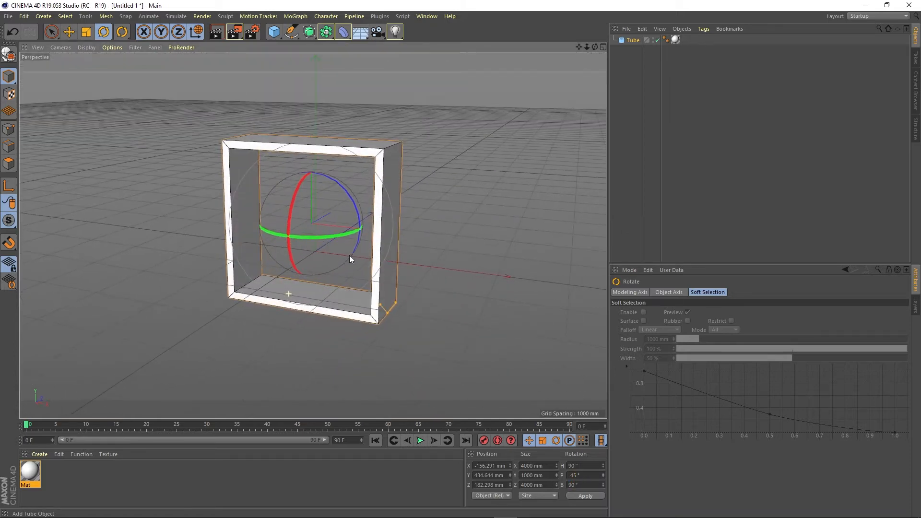
scroll(349, 256, "up", 2)
scroll(321, 249, "up", 1)
mouse_move(321, 249)
middle_mouse_down("alt")
mouse_move(339, 254)
mouse_move(327, 243)
middle_mouse_up("alt")
scroll(343, 262, "down", 1)
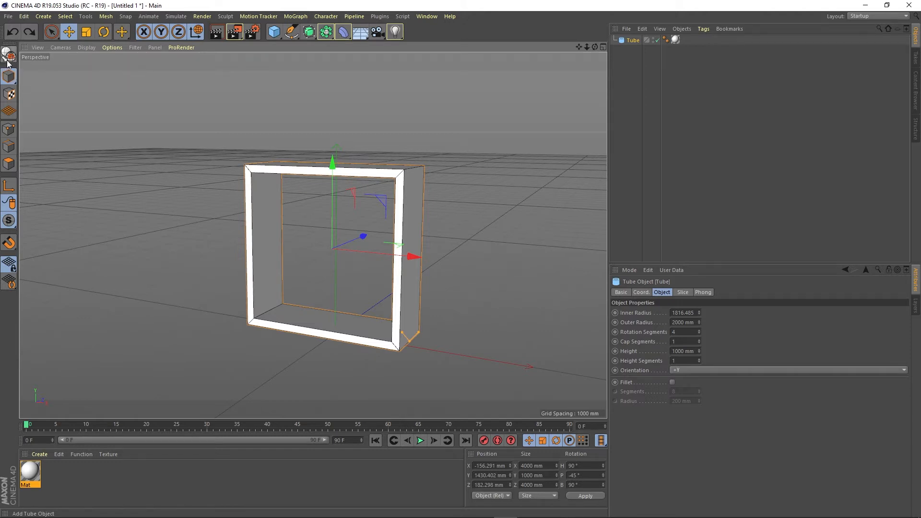
- Make the tube editable and move only its axis to about X -198, Y 1317, Z 117 mm
left_click(196, 33)
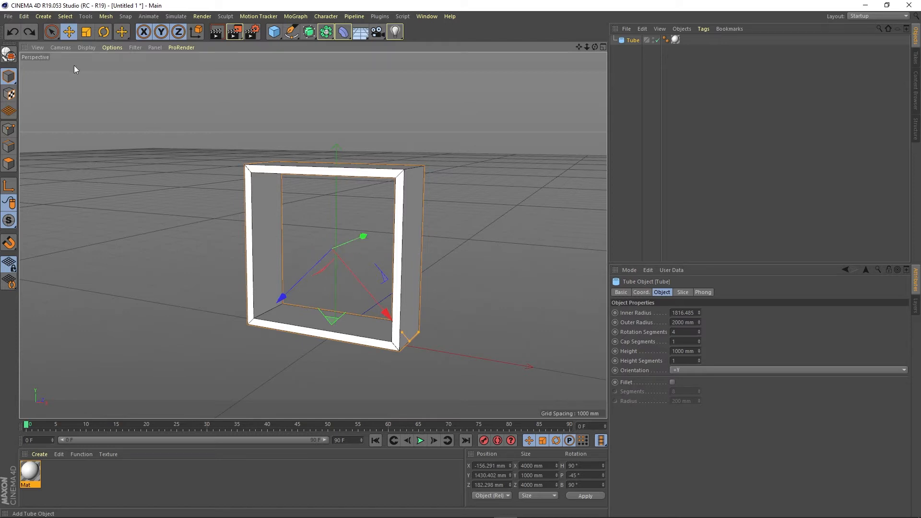
left_click(9, 55)
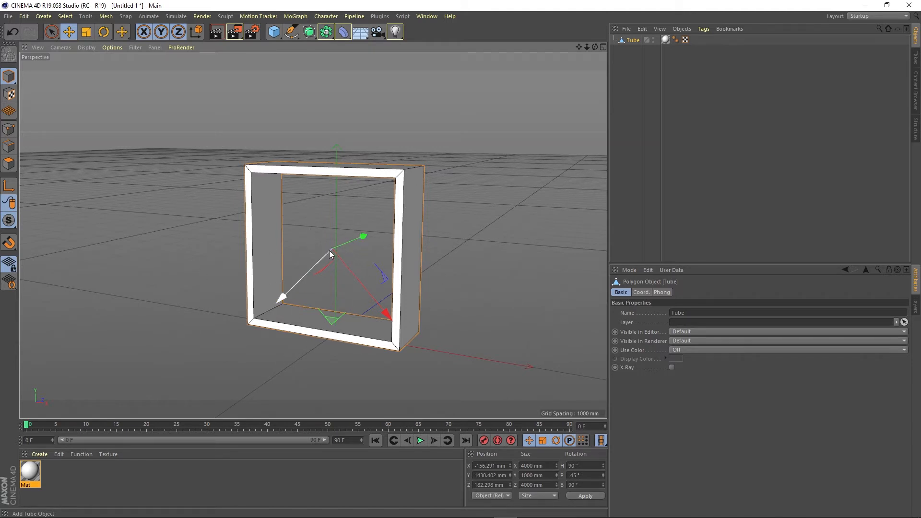
left_click(7, 186)
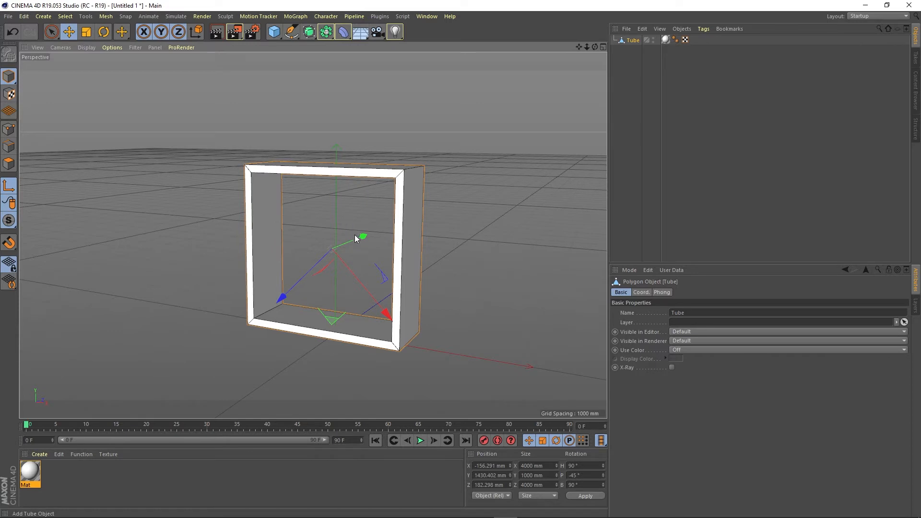
left_click_drag(362, 235, 293, 301)
- Set the H, P and B rotation of the tube's axis to 0° without turning the geometry, and leave axis editing
left_click(104, 32)
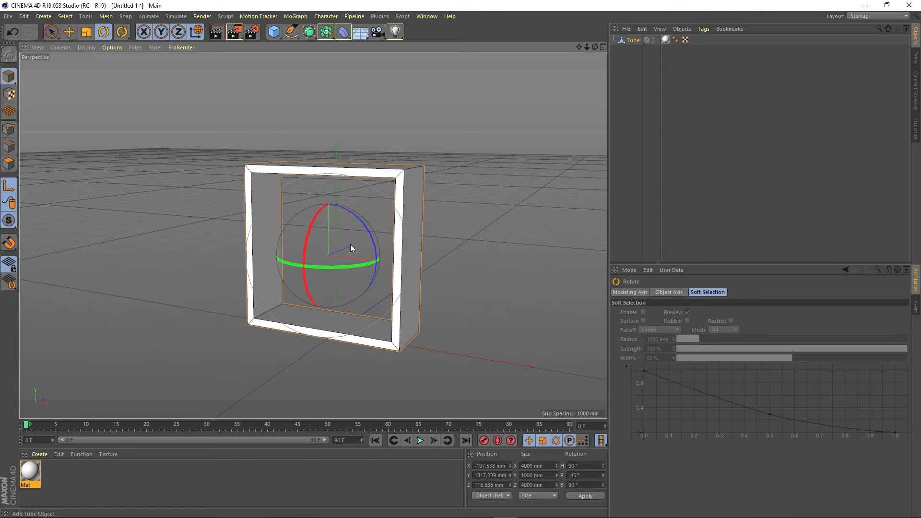
left_click(198, 34)
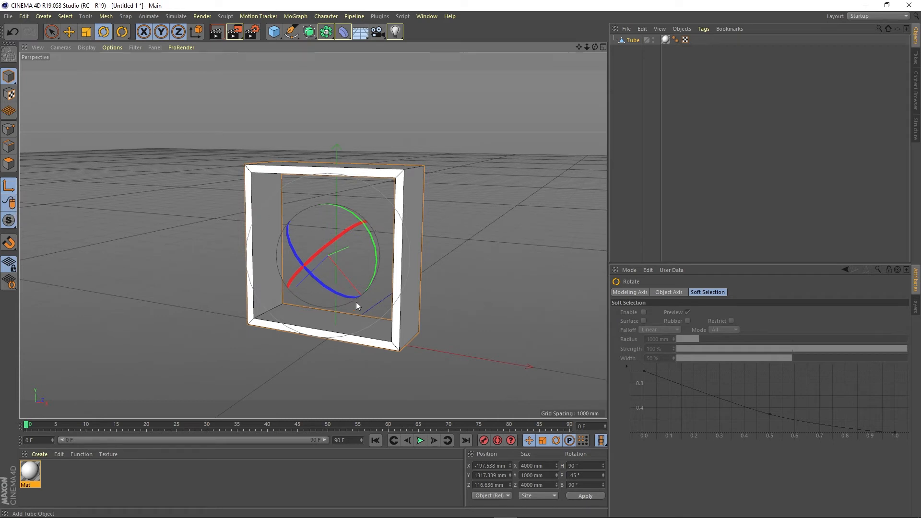
left_click(586, 465)
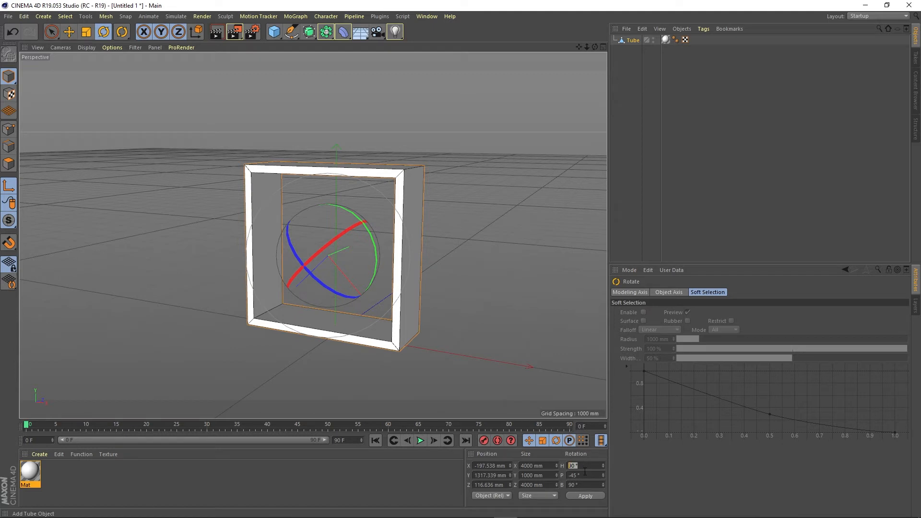
type("0")
key("Tab")
type("0")
key("Tab")
type("0")
key("Return")
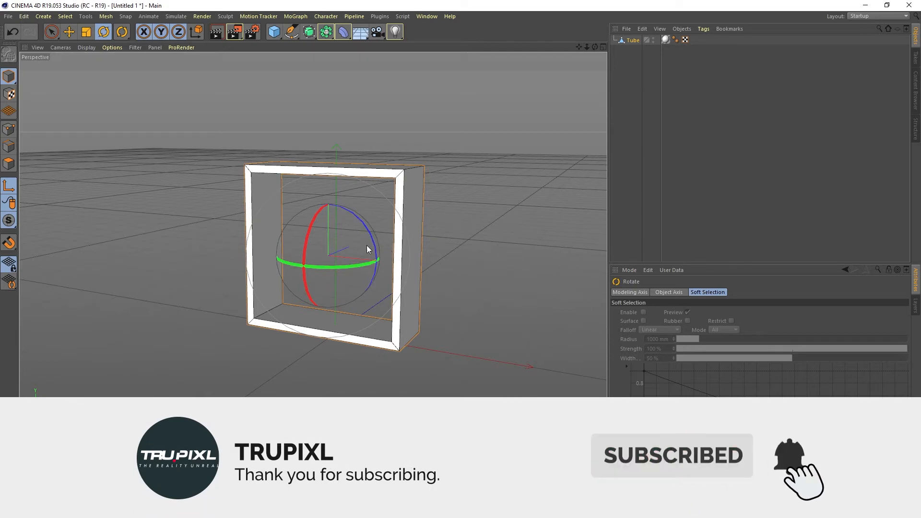
left_click(8, 187)
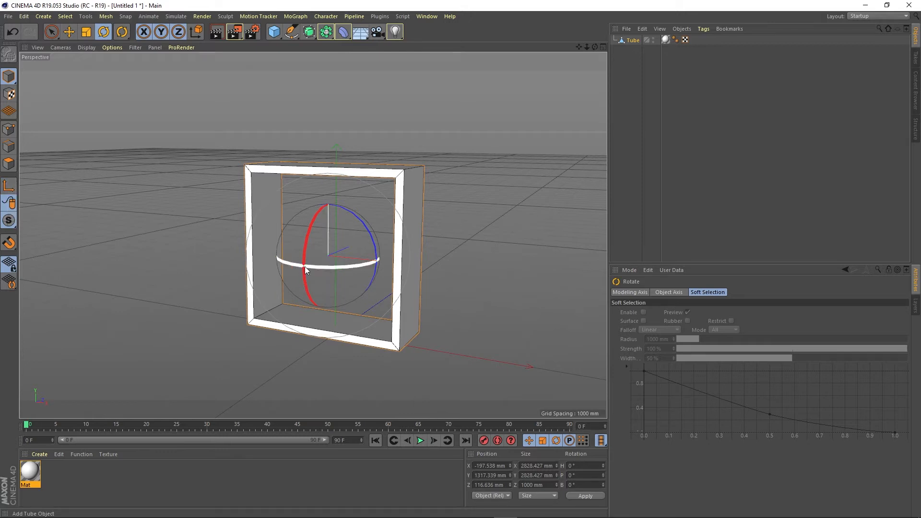
left_click_drag(315, 267, 381, 269)
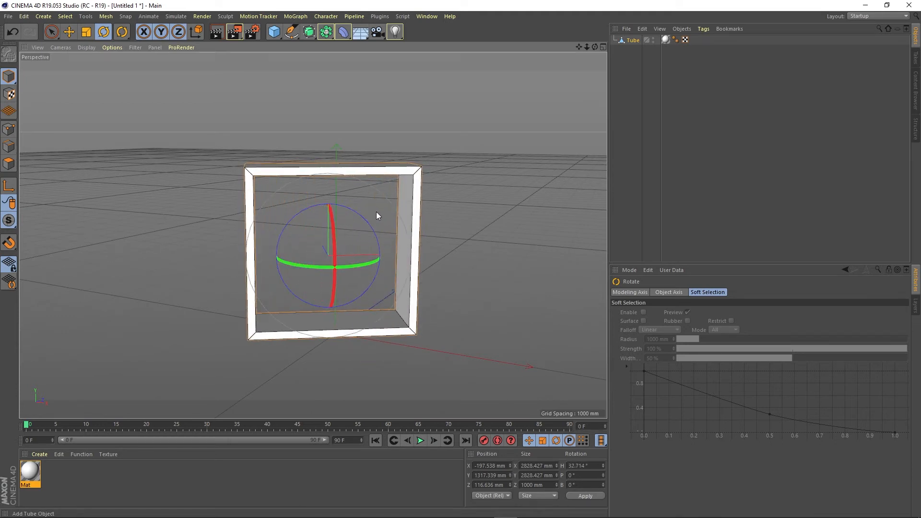
left_click(10, 186)
left_click_drag(352, 266, 376, 277)
key("ctrl+z")
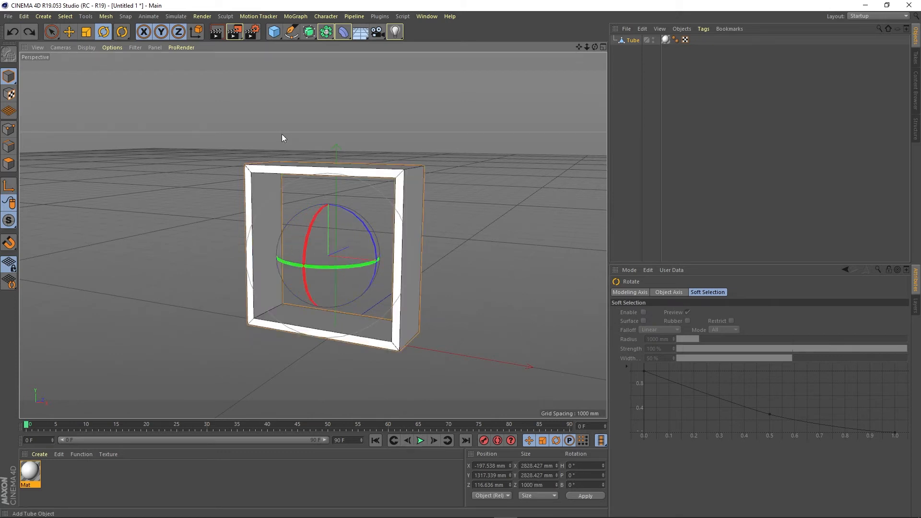
- Select the frame's upper points with Rectangle Selection and raise them until the frame is about 5763 mm tall, ending in model mode
left_click(69, 33)
left_click(370, 191)
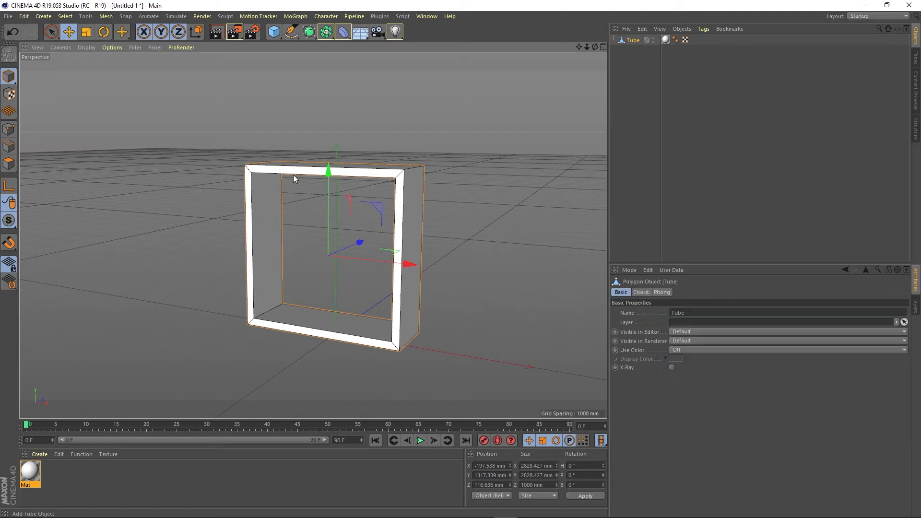
left_click(9, 129)
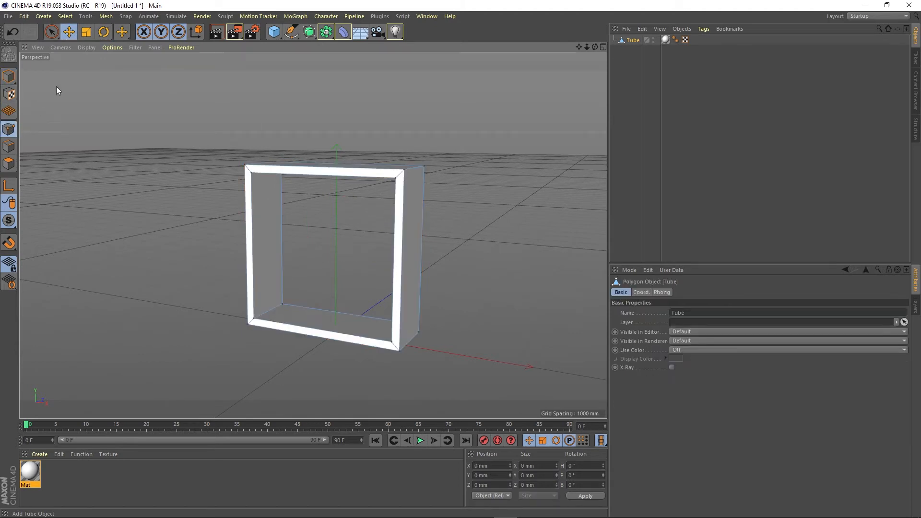
left_click(58, 31)
left_click(111, 62)
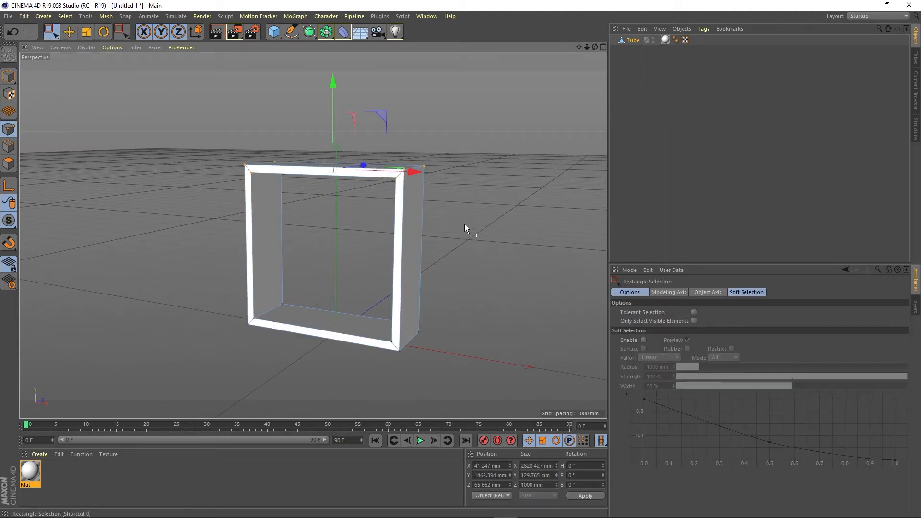
scroll(376, 263, "down", 4)
left_click_drag(320, 223, 326, 79)
left_click_drag(361, 275, 339, 258, "alt")
left_click(8, 77)
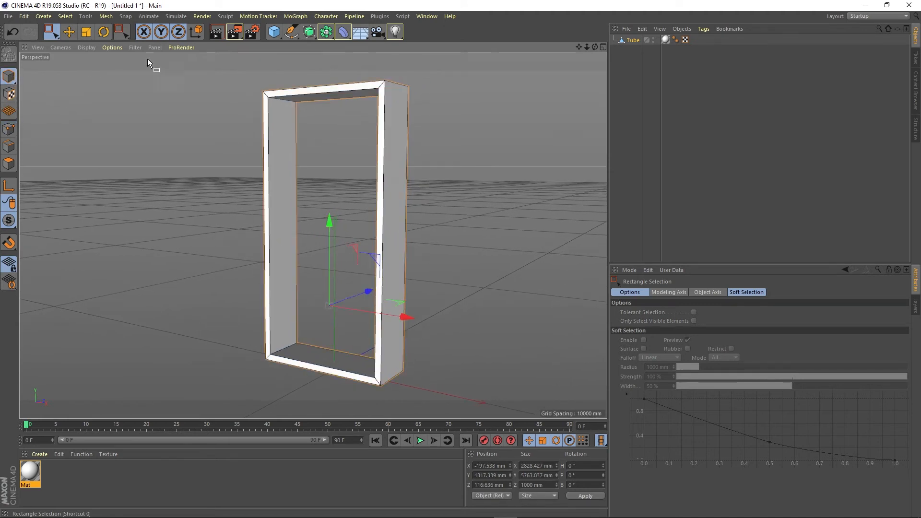
- Add a cube and fit it inside the frame as a thin panel of about 2545 × 5494 × 170 mm
left_click(275, 32)
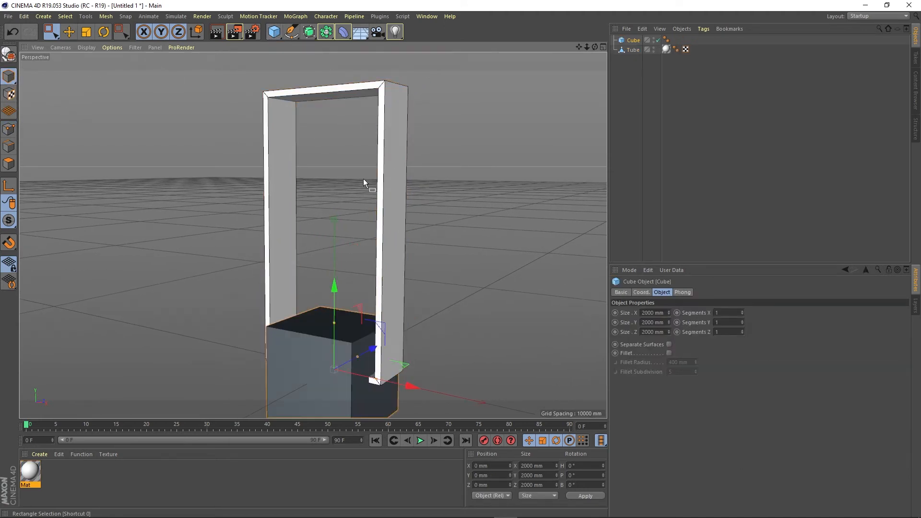
left_click_drag(335, 292, 341, 146)
left_click_drag(360, 223, 338, 281, "alt")
left_click_drag(361, 170, 337, 62)
left_click_drag(328, 115, 330, 125)
left_click_drag(328, 70, 329, 72)
left_click_drag(329, 130, 329, 133)
left_click_drag(329, 77, 330, 74)
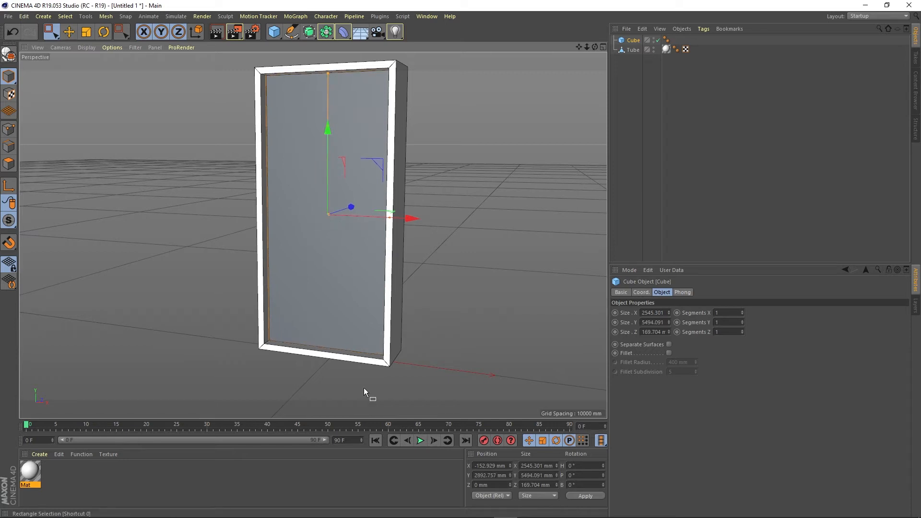
- Apply the material Mat to the cube panel and move the panel to Z about 387 mm within the frame
left_click_drag(30, 472, 202, 213)
left_click(68, 32)
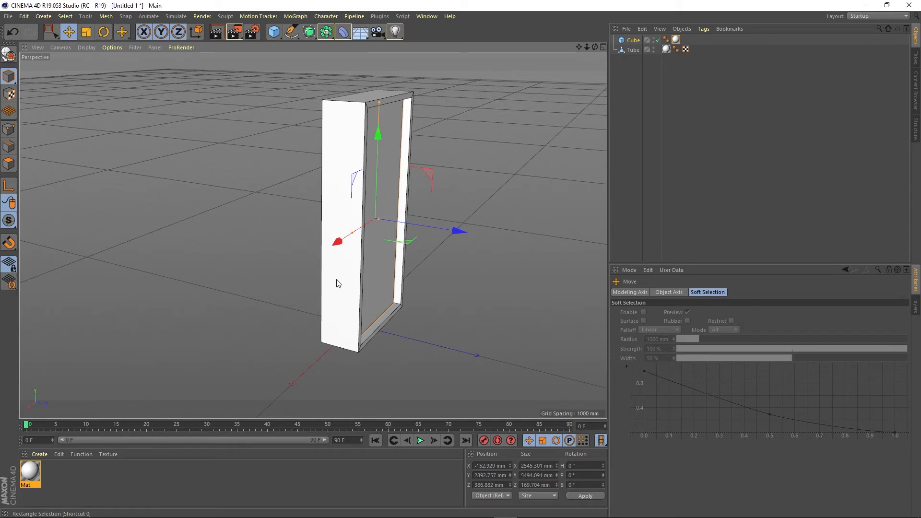
left_click_drag(344, 277, 376, 222, "alt")
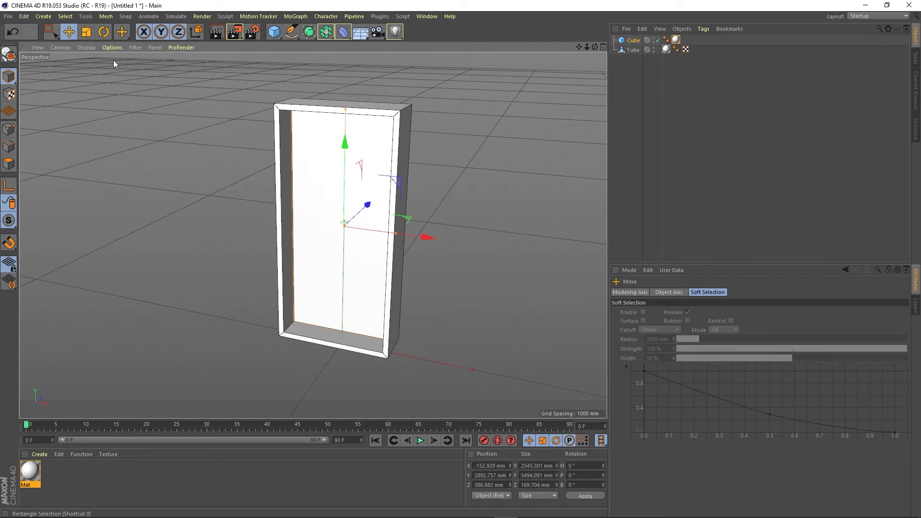
- Try rotating the panel's heading to about -4° around its centre, and undo the rotation
left_click(103, 32)
mouse_move(369, 249)
left_mouse_down()
mouse_move(283, 243)
mouse_move(226, 217)
mouse_move(256, 249)
mouse_move(338, 251)
mouse_move(401, 231)
mouse_move(357, 257)
mouse_move(261, 267)
mouse_move(373, 255)
mouse_move(361, 255)
left_mouse_up()
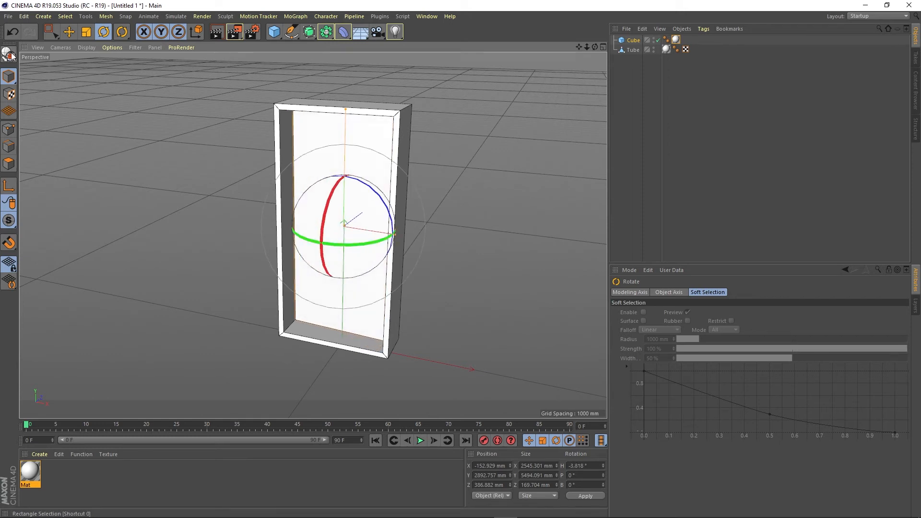
left_click(13, 32)
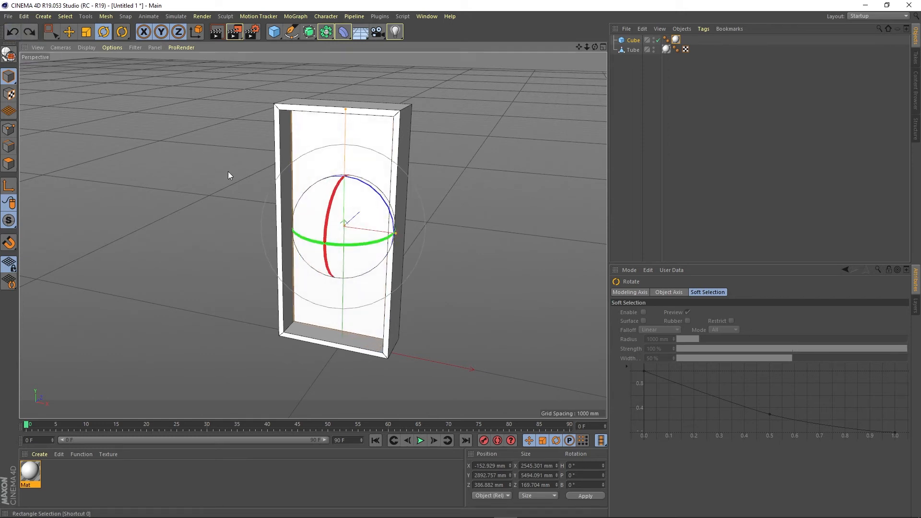
key("e")
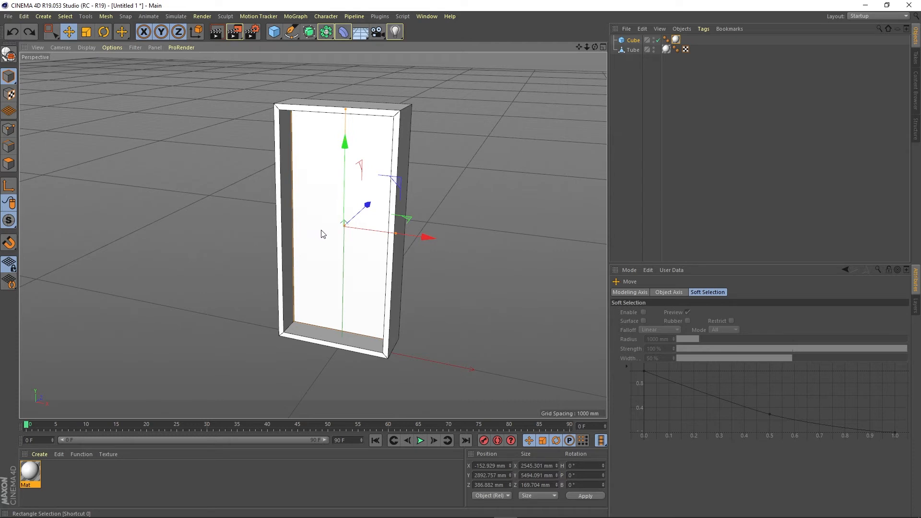
- Make the cube editable and move only its axis to the panel's corner at about X 1122, Z 473 mm
left_click(8, 55)
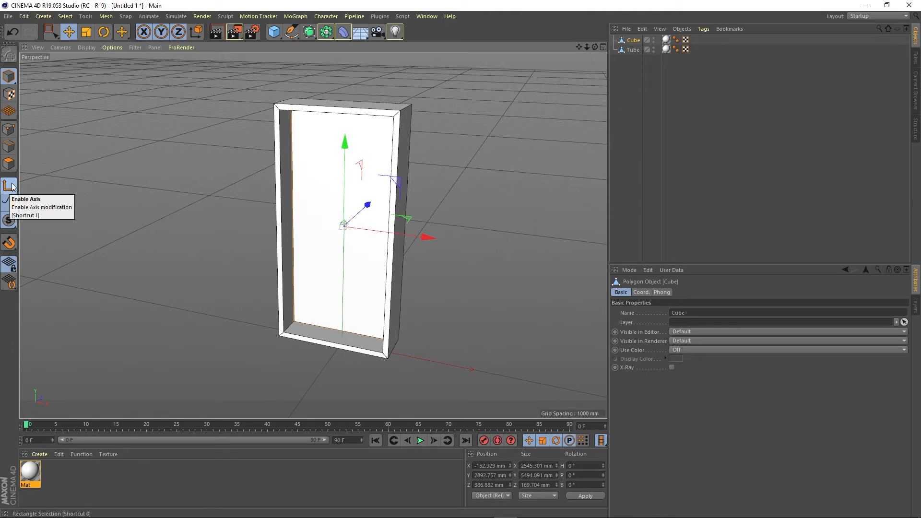
left_click(603, 47)
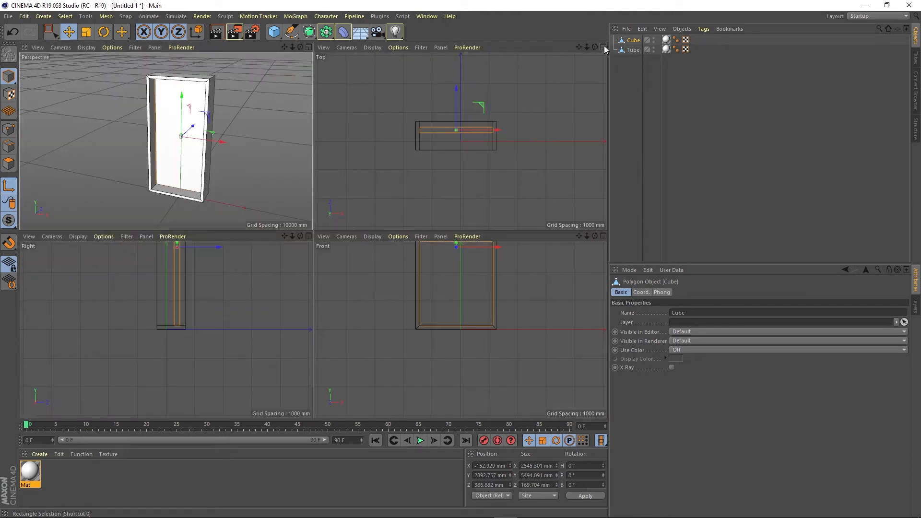
left_click(603, 47)
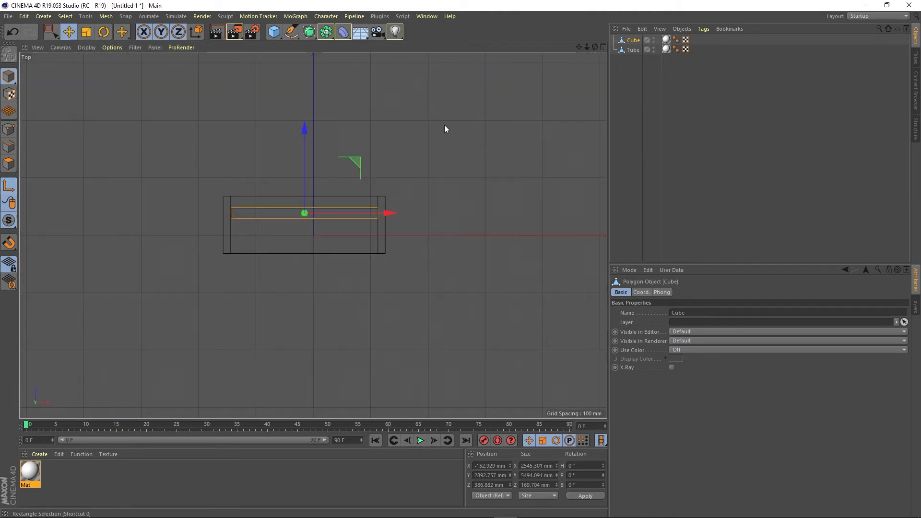
scroll(307, 216, "up", 6)
left_click_drag(349, 208, 606, 208)
left_click_drag(606, 208, 606, 208)
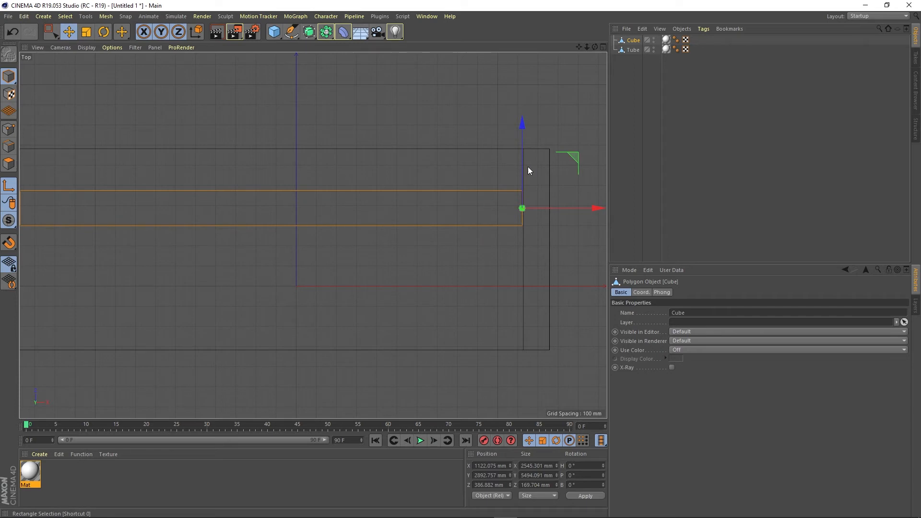
left_click_drag(521, 165, 521, 148)
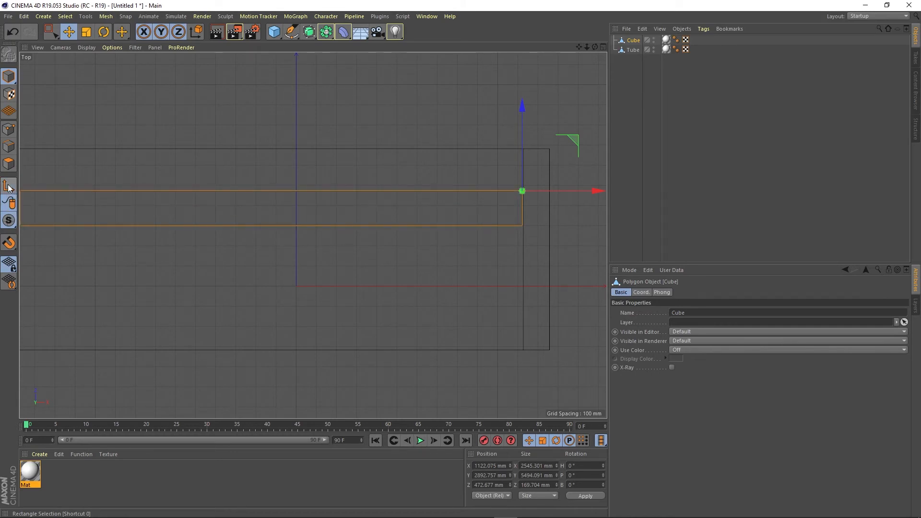
- Leave axis editing and move the panel to Z about 674 mm, flush with the edge of the frame
scroll(246, 159, "down", 3)
middle_click_drag(309, 156, 299, 203, "alt")
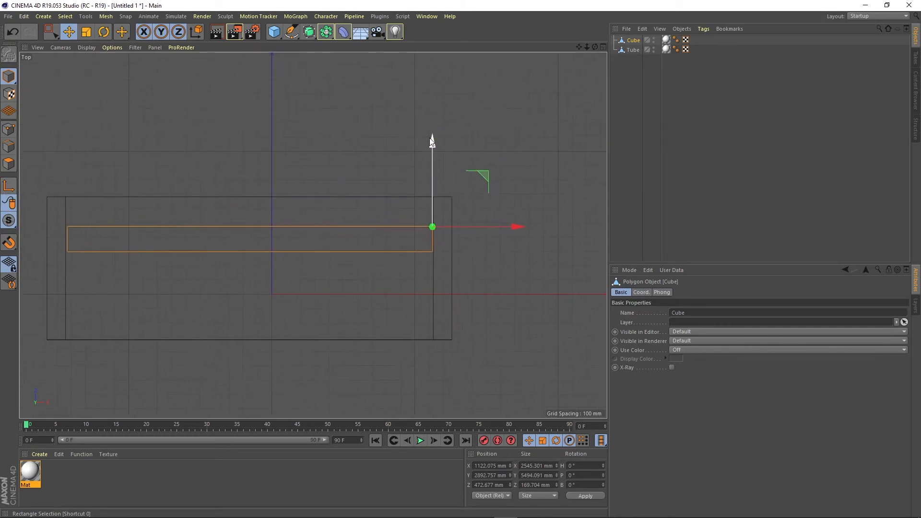
left_click_drag(432, 142, 435, 113)
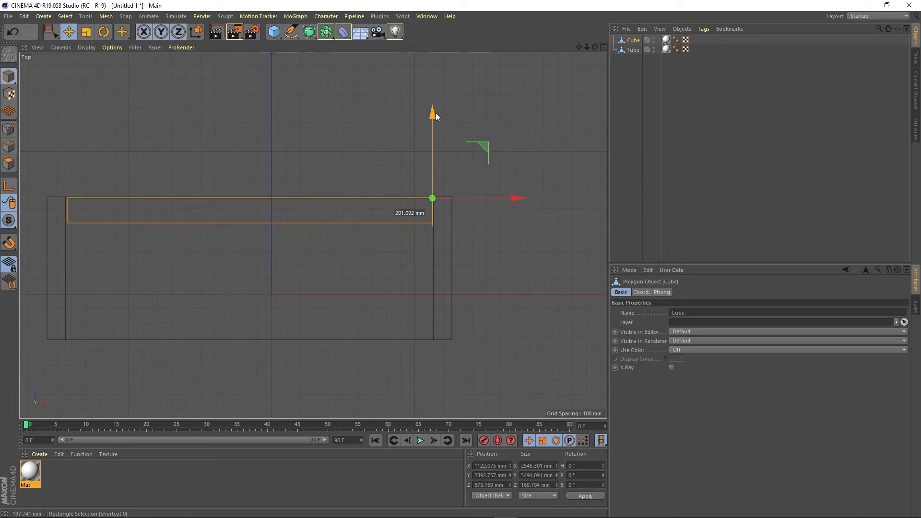
- Swing the door panel open around its corner axis to a heading of about -106°
left_click(603, 46)
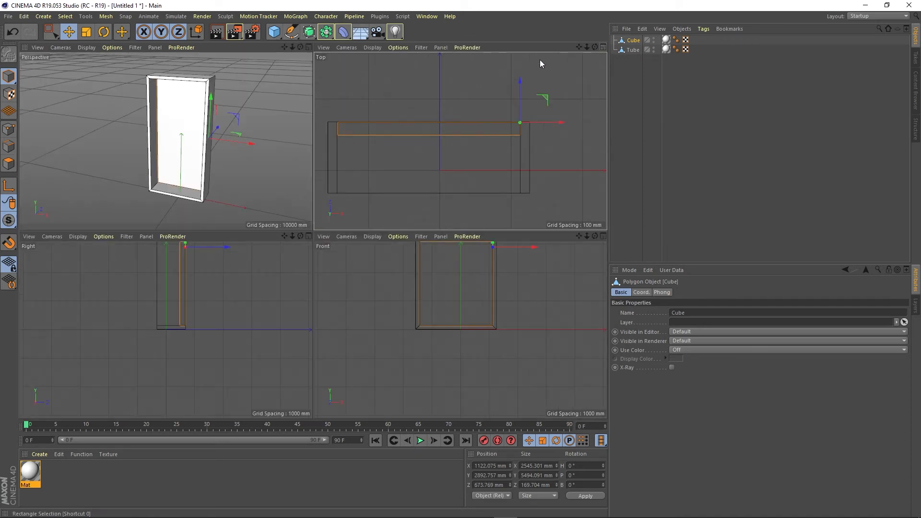
left_click(309, 47)
left_click_drag(404, 241, 321, 235, "alt")
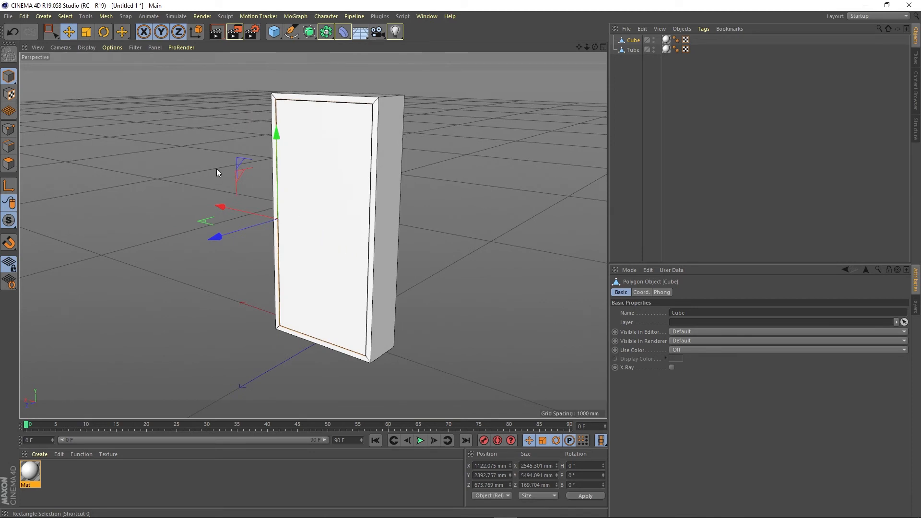
left_click(103, 32)
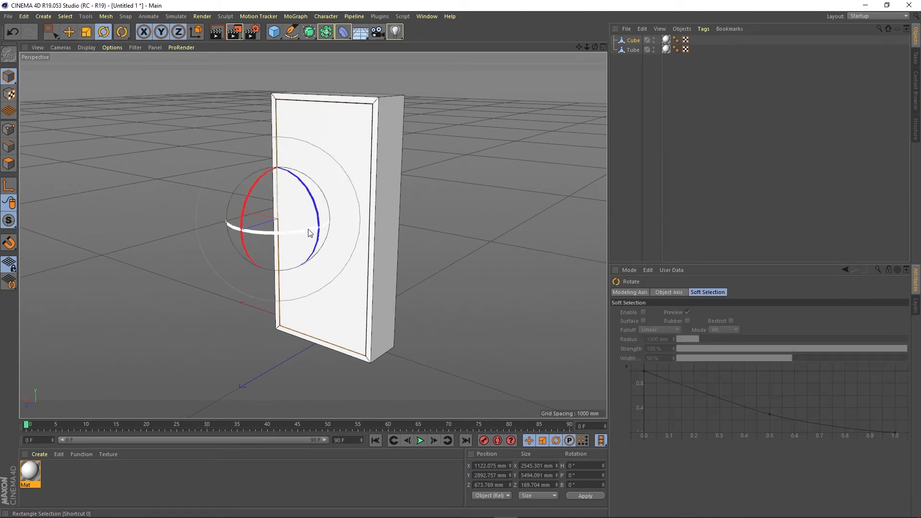
left_click_drag(309, 234, 166, 229)
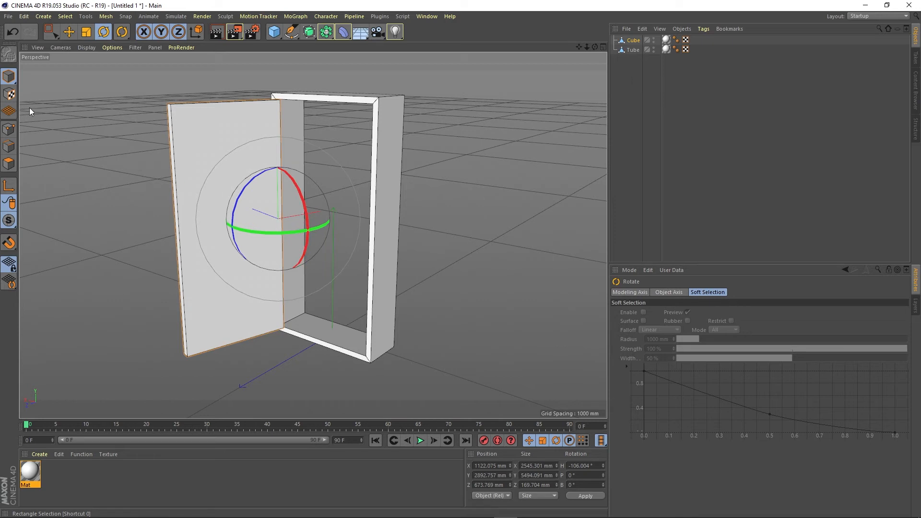
left_click(67, 32)
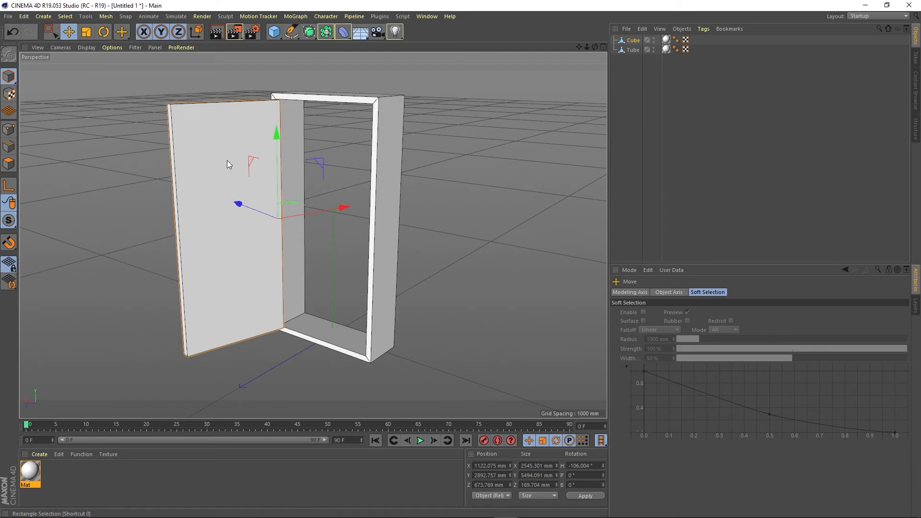
- Select the tube frame and move only its axis far outside it, to about X -1953, Z -10942 mm
left_click(393, 235)
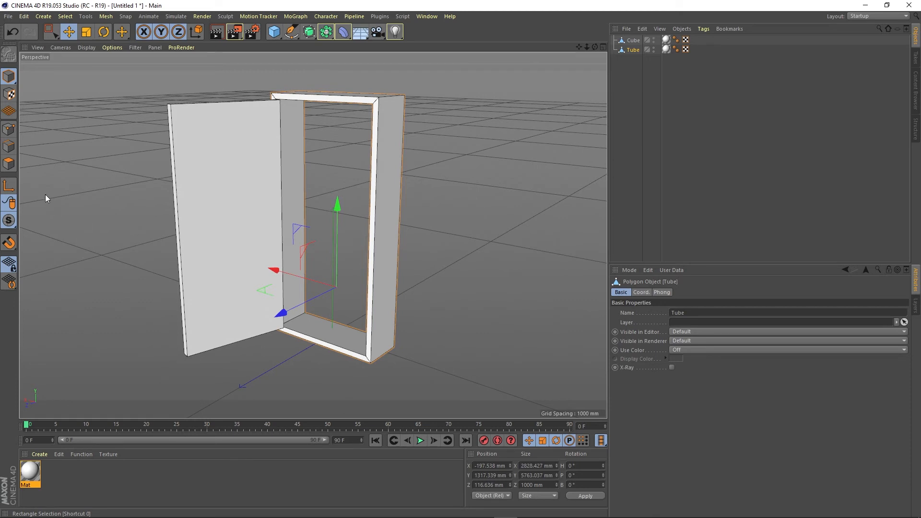
left_click(9, 185)
left_click_drag(278, 314, 469, 235)
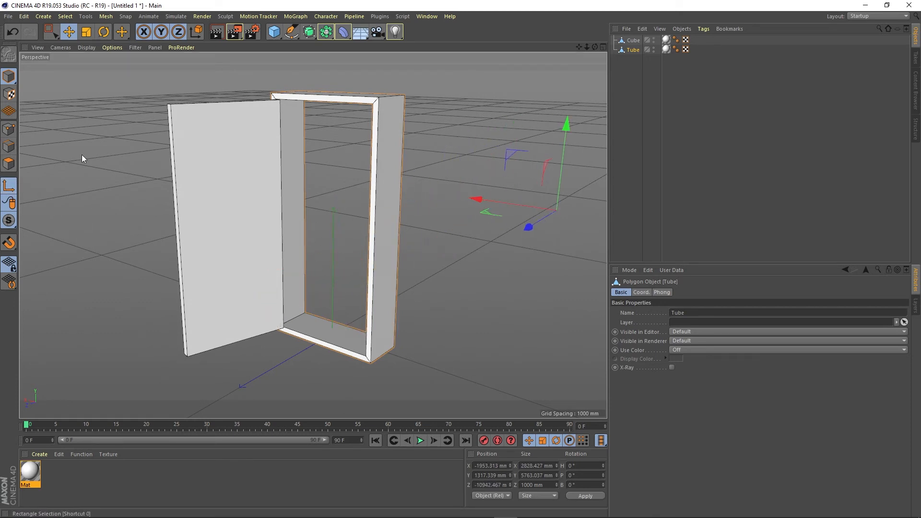
left_click(9, 186)
- Move the tube's axis back inside the frame by hand to about X -163, Y 2728, Z 343 mm, and check it in the four views
left_click(8, 184)
left_click_drag(529, 226, 396, 177)
left_click_drag(352, 217, 311, 211)
left_click_drag(332, 177, 332, 199)
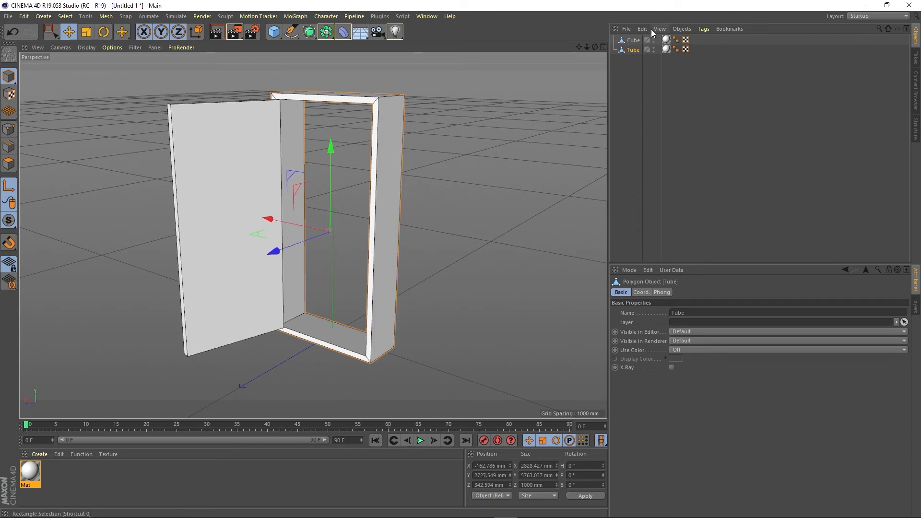
left_click(604, 47)
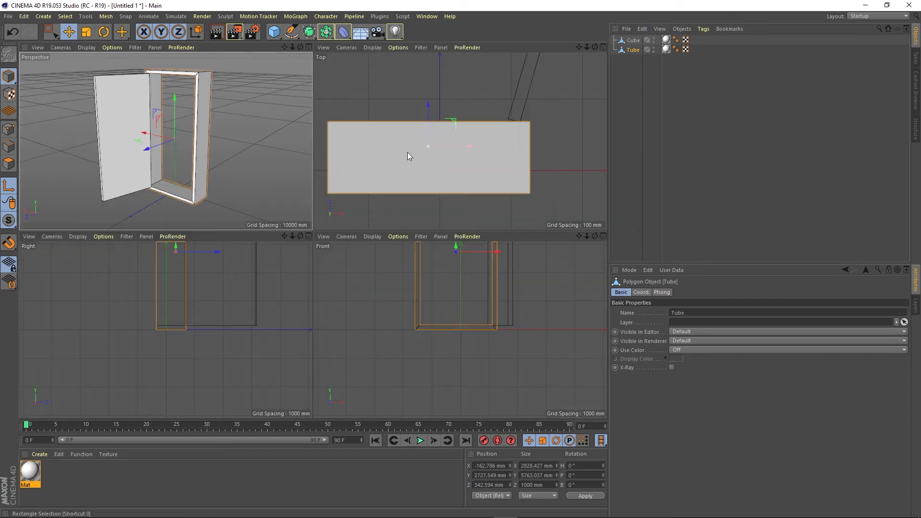
left_click(308, 47)
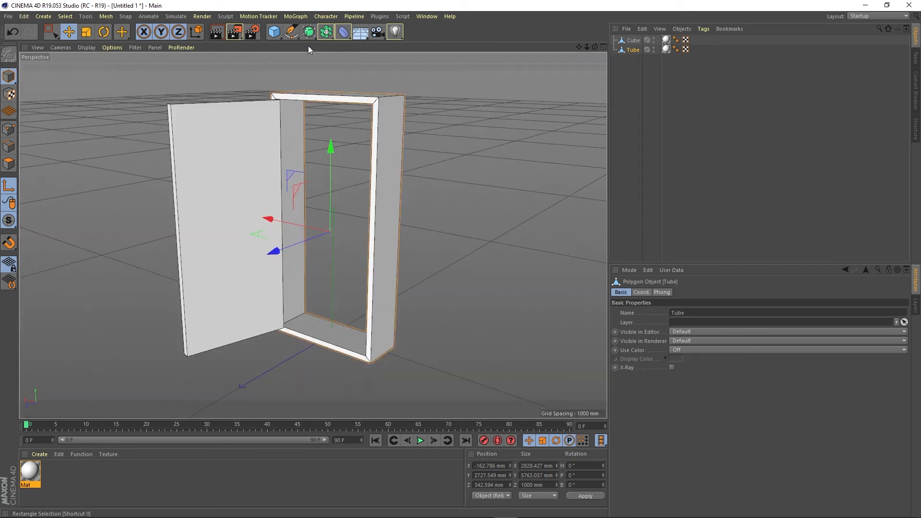
- Offset the tube's axis to about X -2634, Z -3528 mm and recentre it on the frame with Center Axis to
left_click_drag(275, 248, 462, 228)
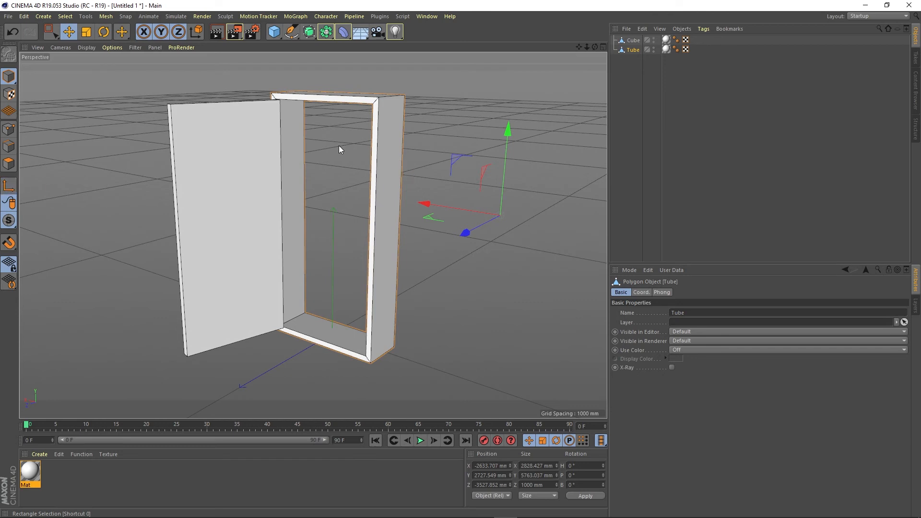
left_click(105, 17)
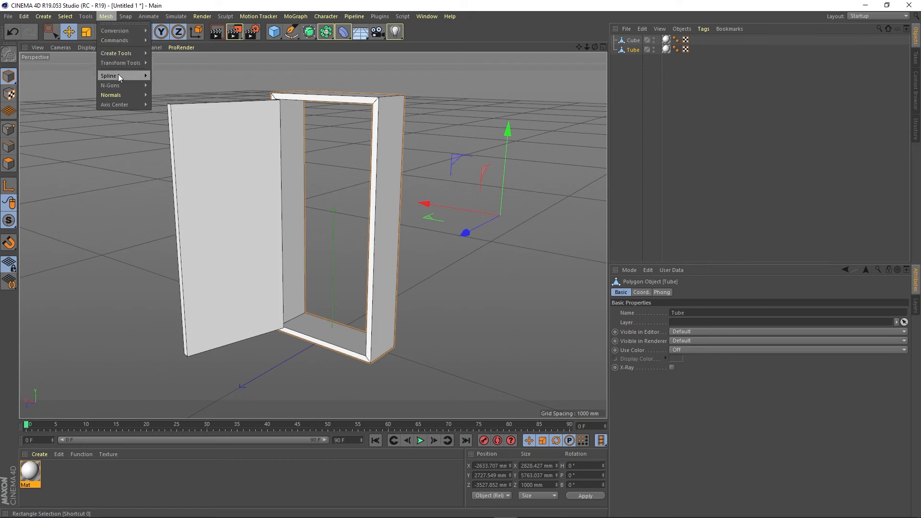
mouse_move(115, 105)
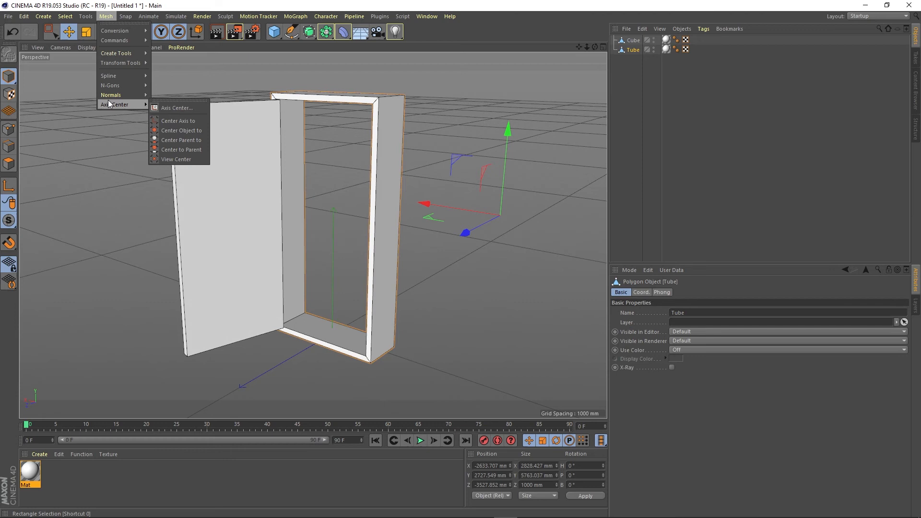
left_click(175, 121)
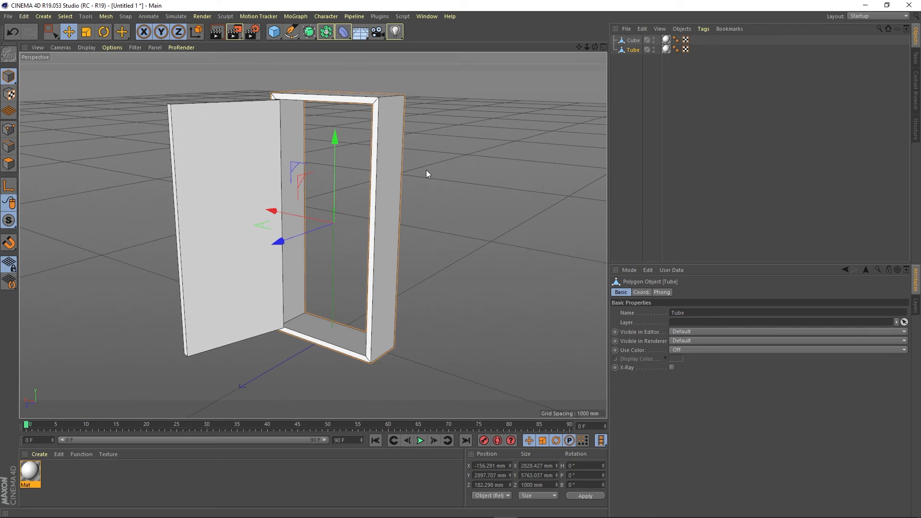
- Offset the tube's axis to Z about -13080 mm, try Center Object to on the frame, and undo it
key("ctrl+z")
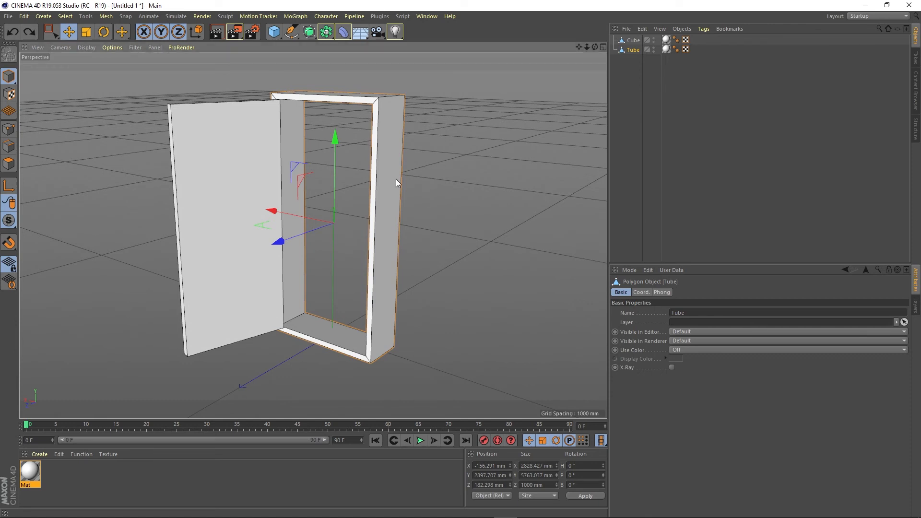
left_click(6, 184)
left_click_drag(278, 239, 506, 178)
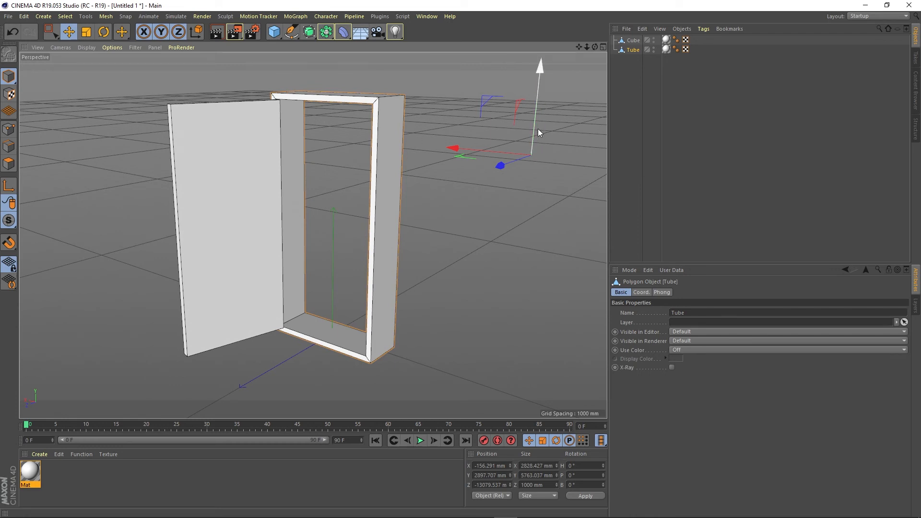
left_click(106, 17)
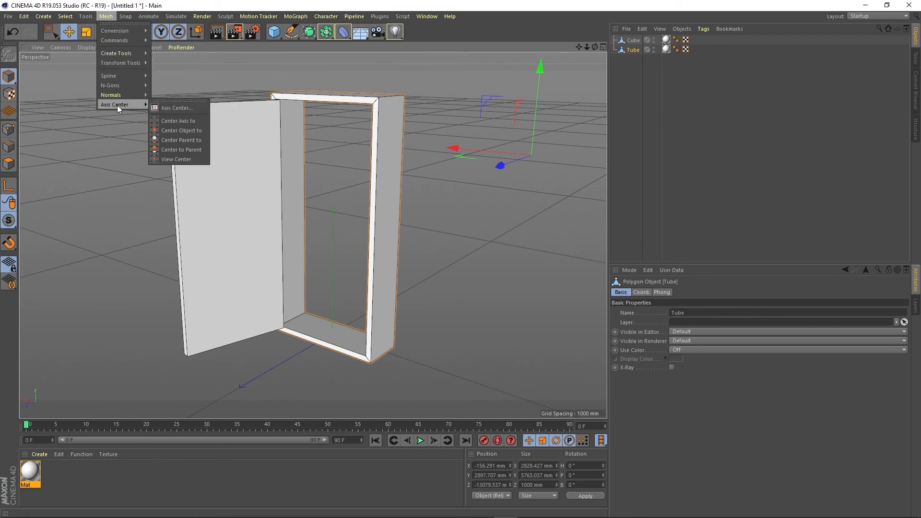
left_click(177, 130)
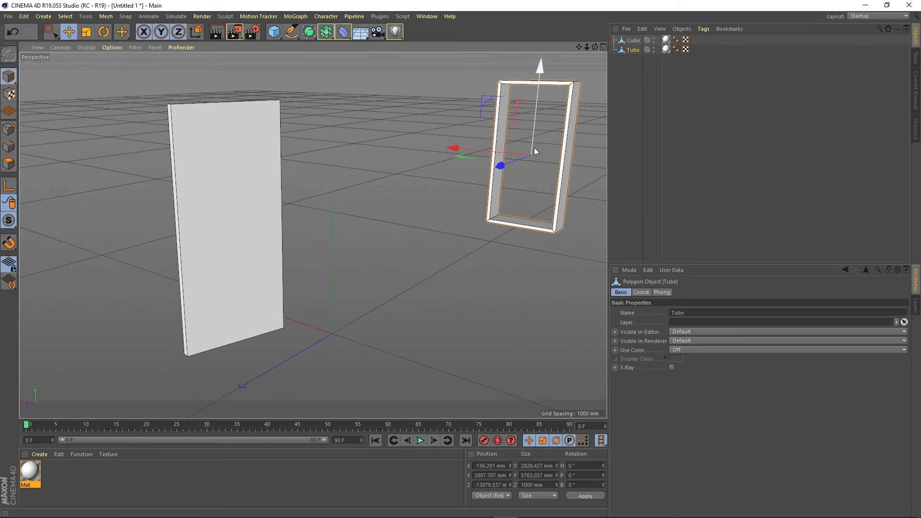
left_click(13, 32)
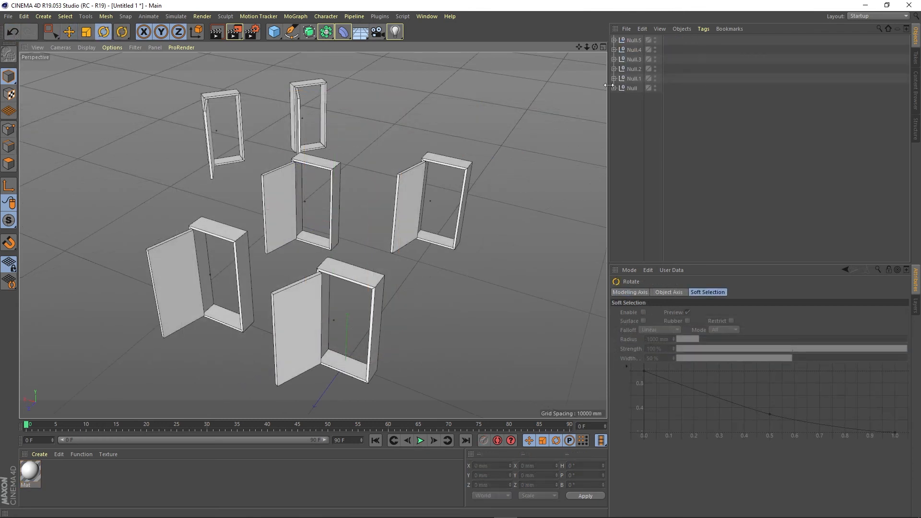
- Select the door groups Null, Null.1, Null.2 and Null.3 in turn, and the front door's panel, to examine their axes
left_click(630, 89)
left_click(633, 80)
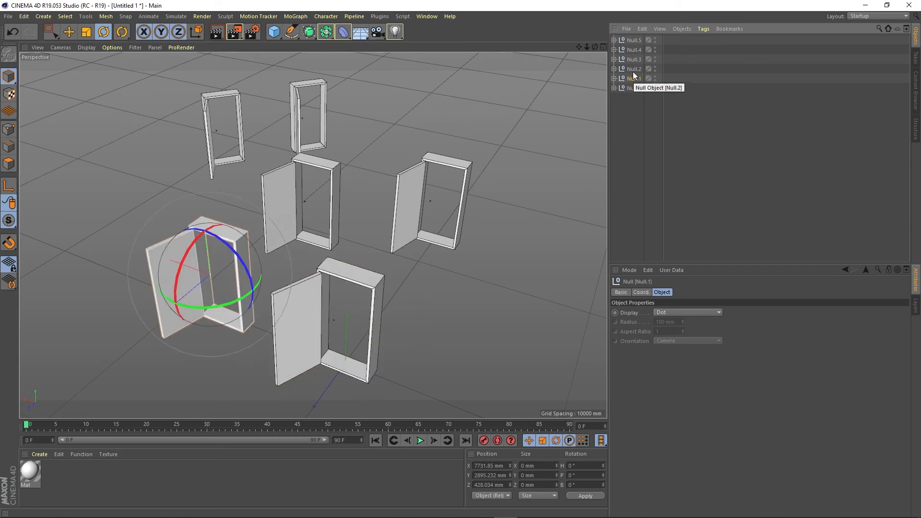
left_click(633, 68)
left_click(70, 32)
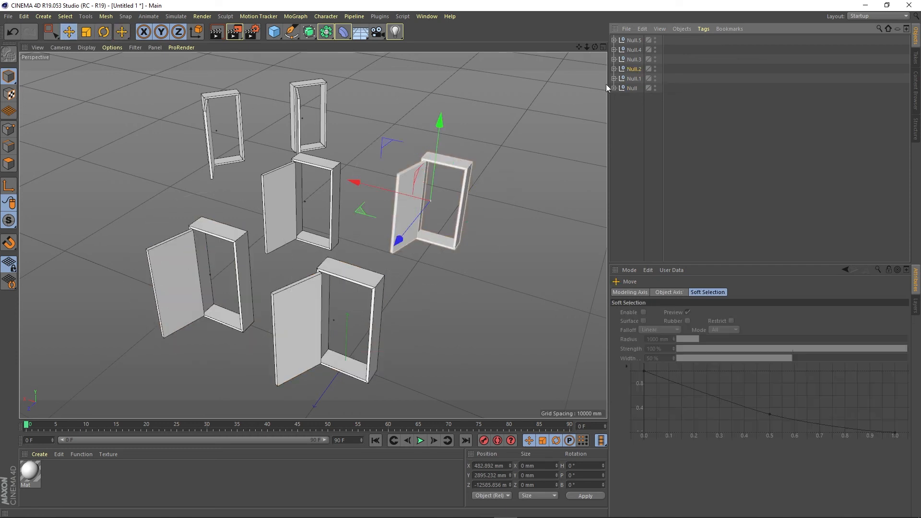
left_click(633, 59)
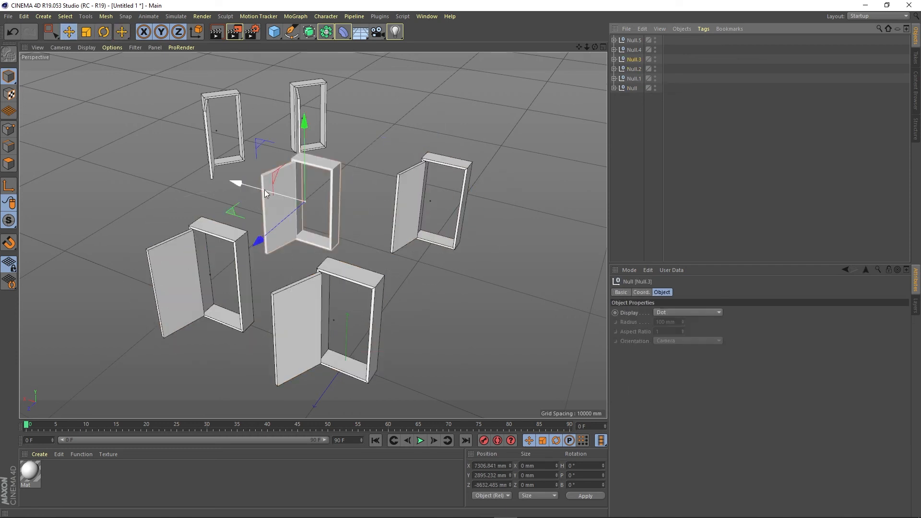
left_click(306, 320)
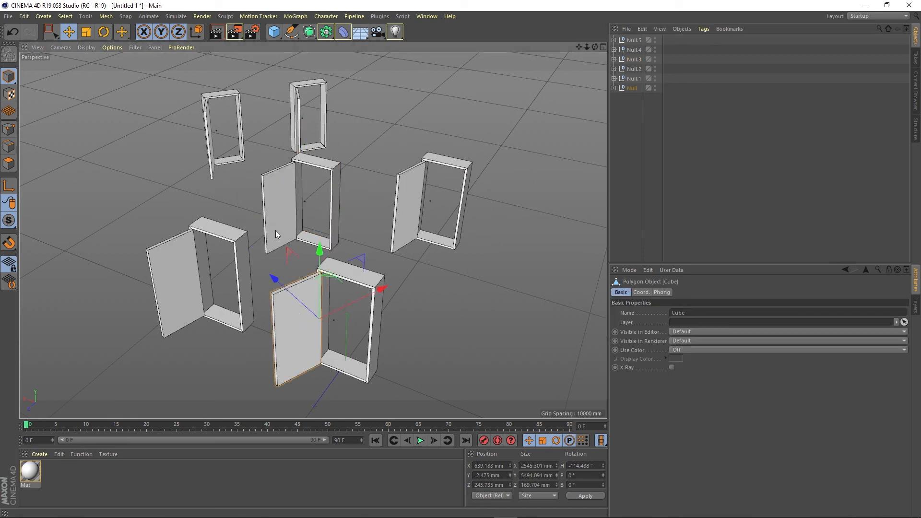
- Rotate the front door's cube panel about its hinge to a heading of about -35°
left_click(102, 31)
left_click_drag(327, 355, 384, 336)
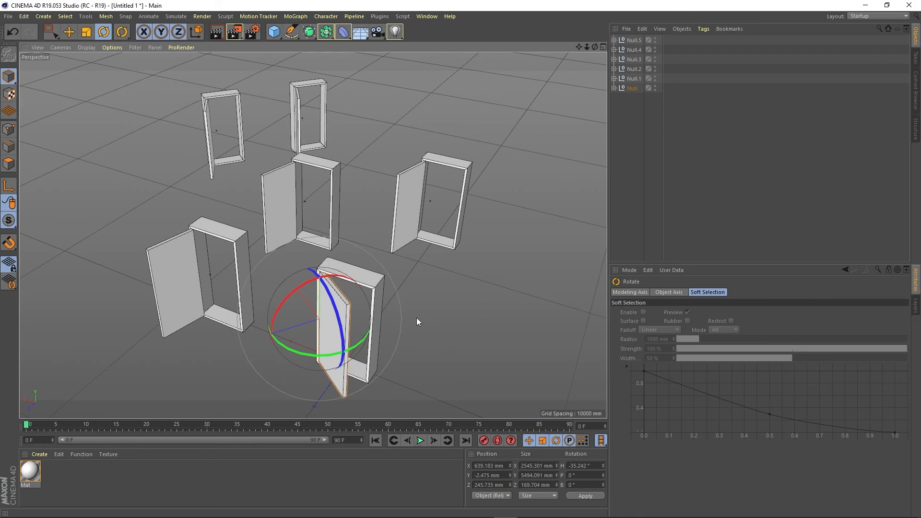
left_click(69, 31)
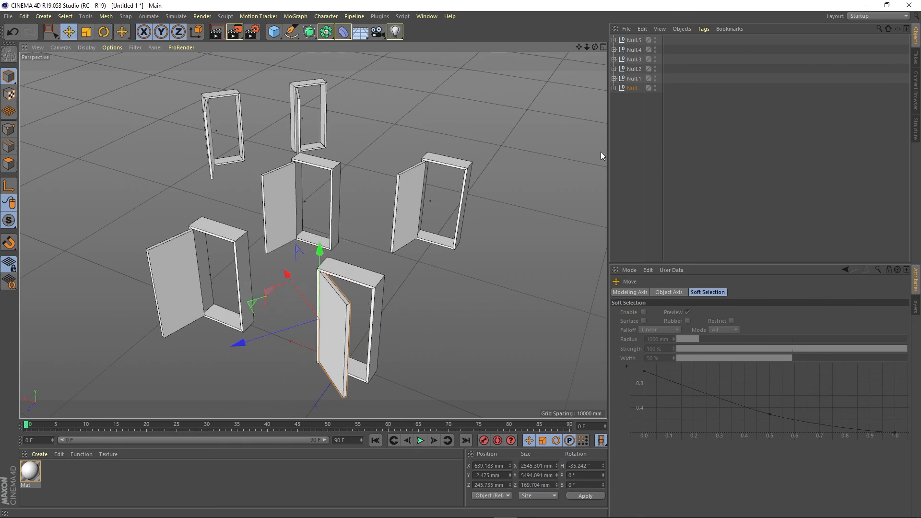
- Group the six door nulls, Null through Null.5, under one parent null
left_click(634, 40, "shift")
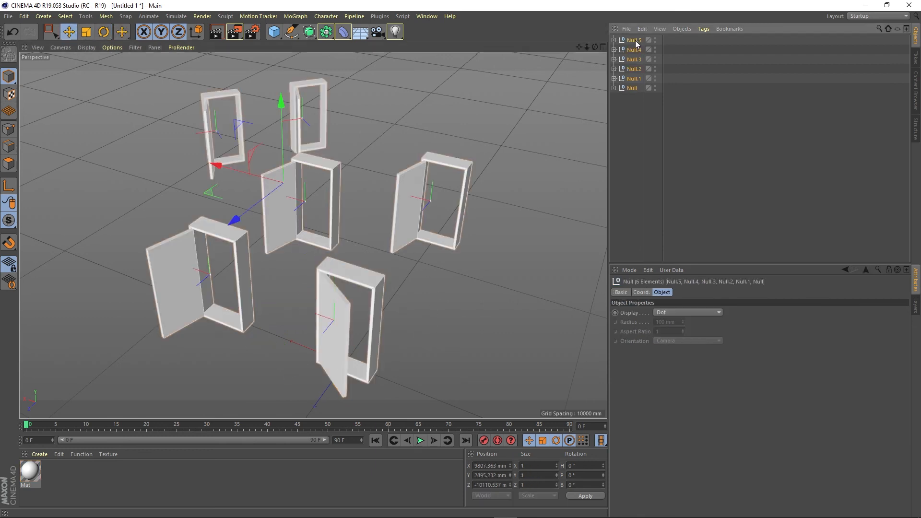
right_click(641, 59)
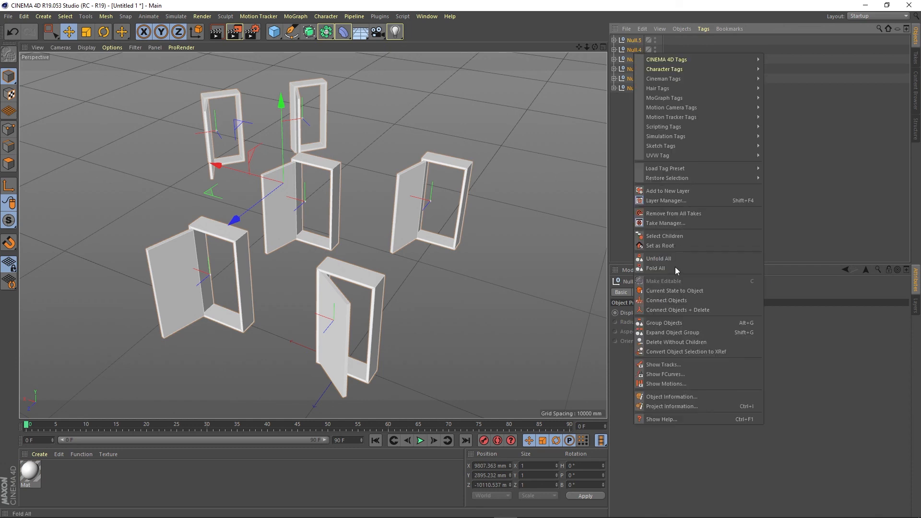
left_click(666, 323)
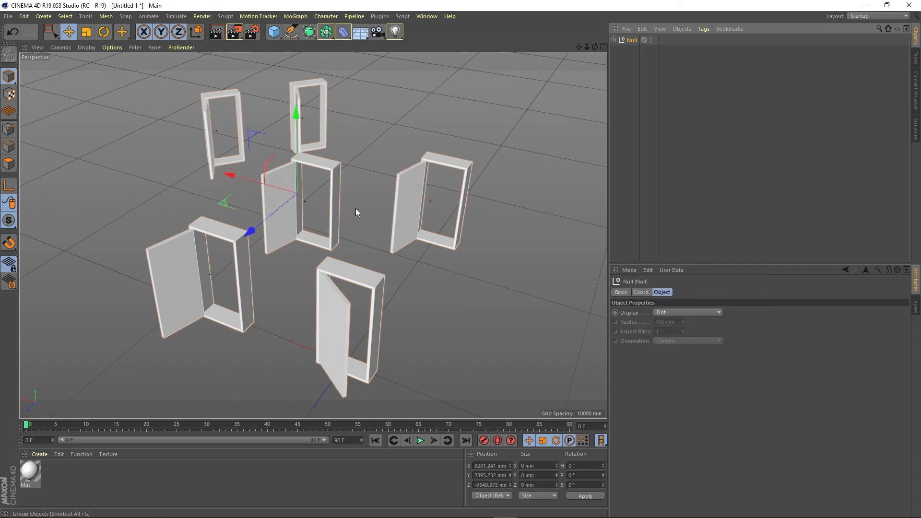
- Rotate the combined group of six doors about its vertical axis
left_click_drag(310, 191, 355, 243, "alt")
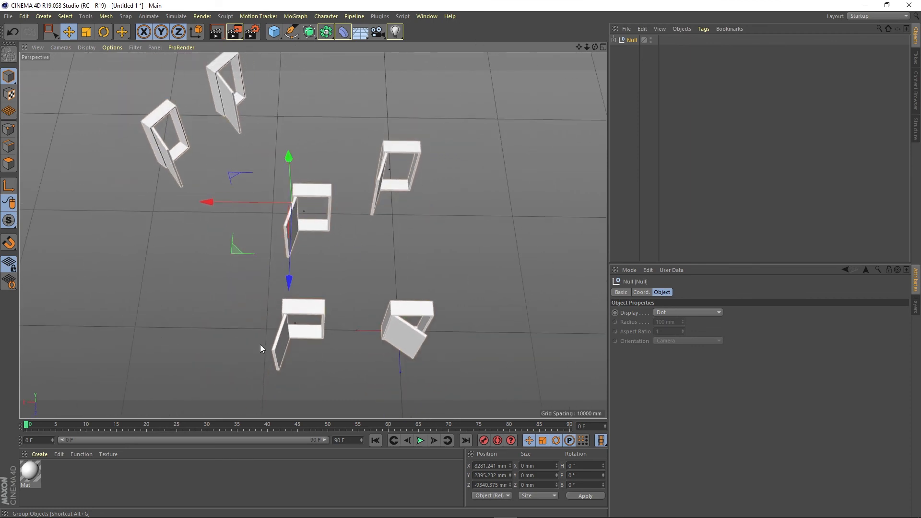
left_click(104, 33)
left_click_drag(274, 205, 280, 172, "alt")
left_click_drag(324, 261, 267, 292)
left_click_drag(268, 288, 304, 245, "alt")
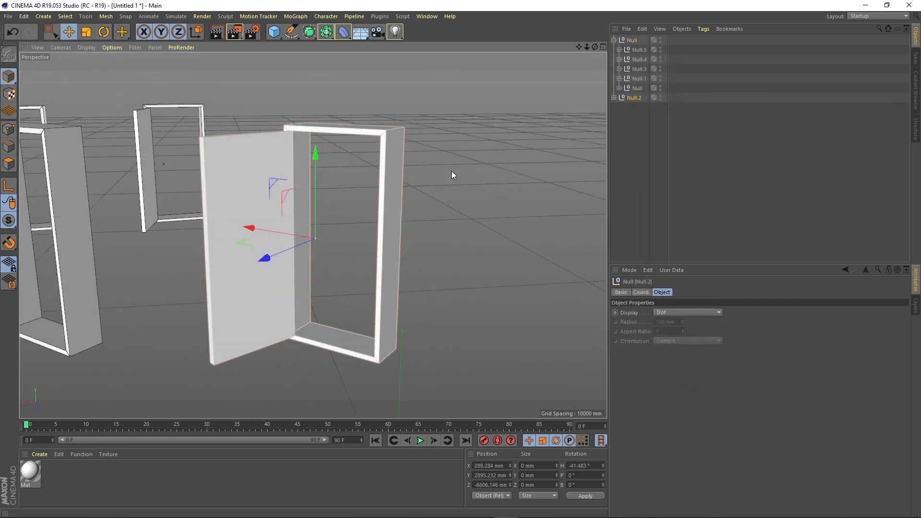
- Compare the axes of the Null.2 door's cube panel and tube frame, and apply Center Axis to on both together
left_click(230, 176)
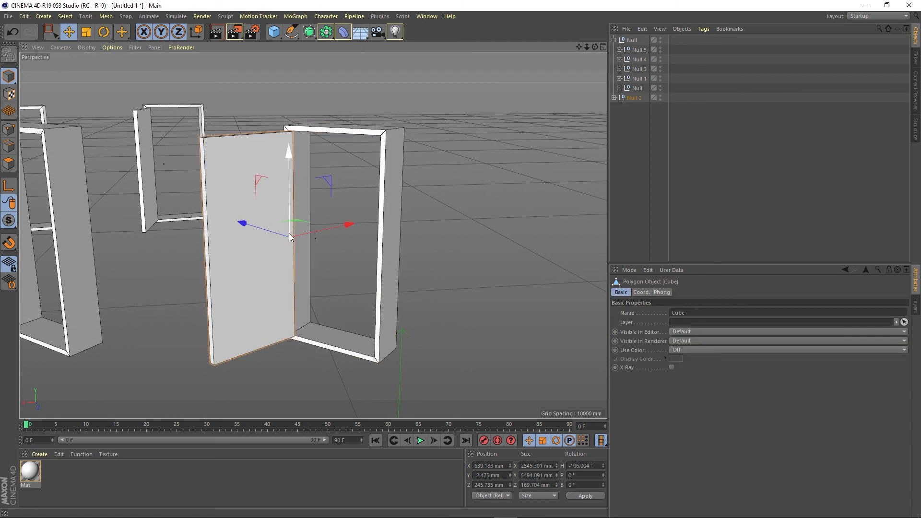
left_click(390, 202)
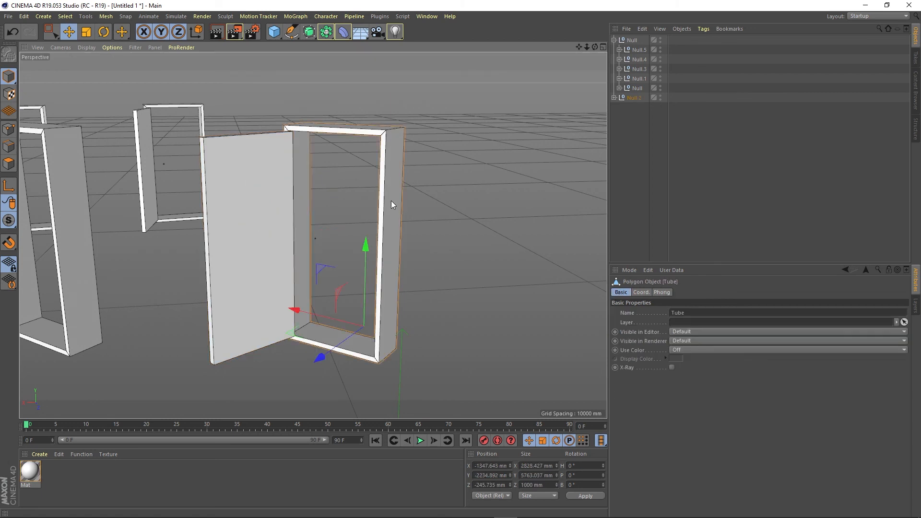
left_click(260, 269)
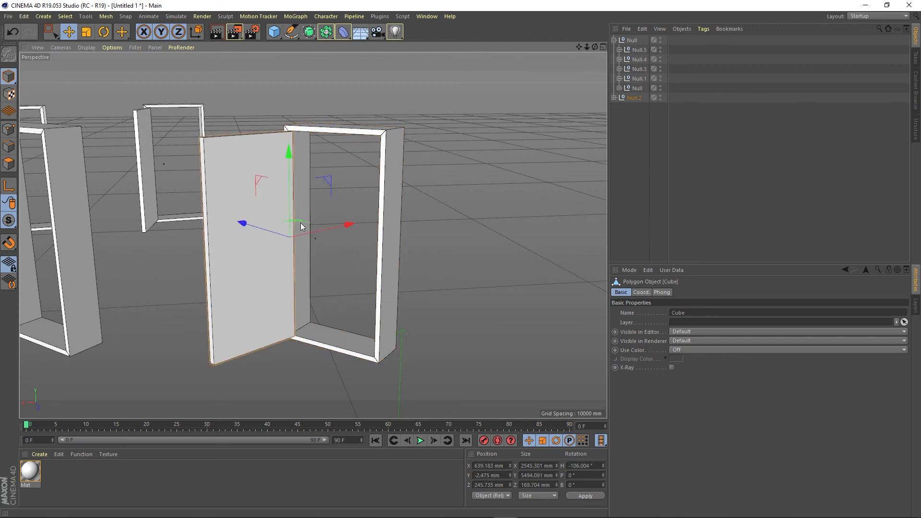
left_click(392, 182, "shift")
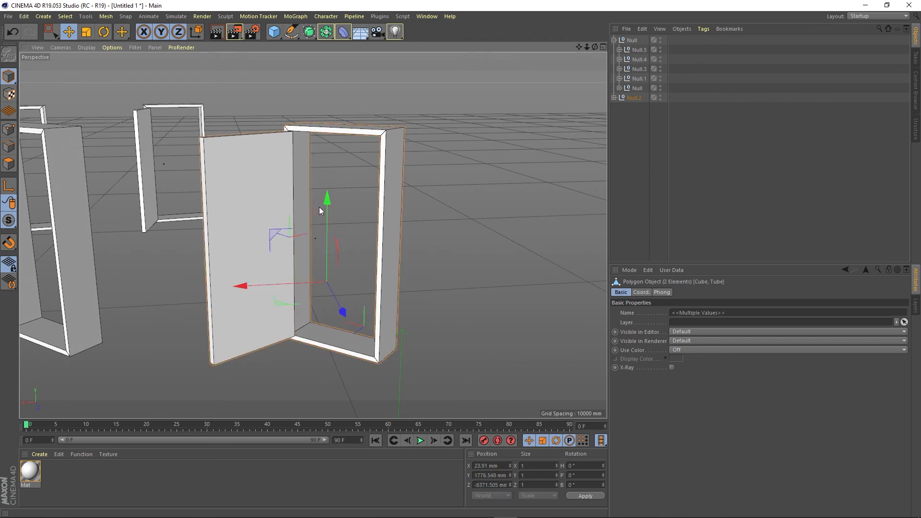
left_click(106, 16)
mouse_move(123, 106)
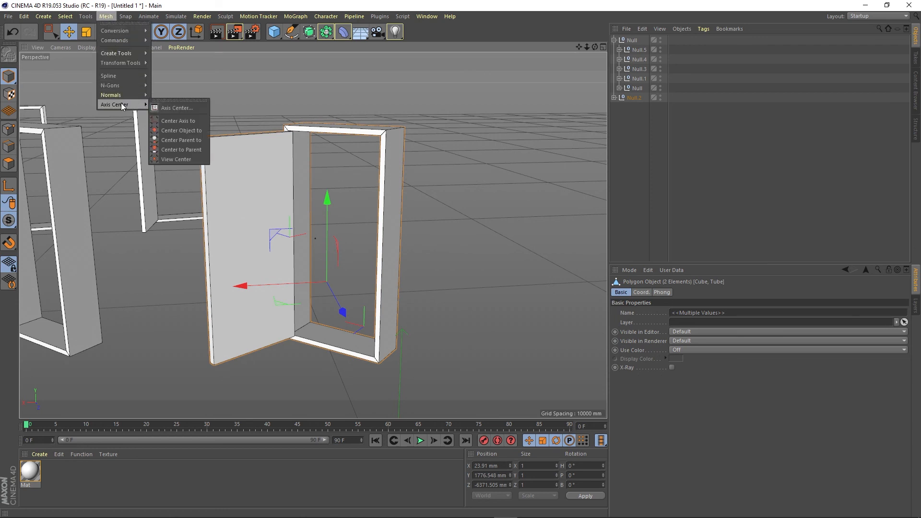
left_click(174, 121)
- Select the Null.2 door's panel and tube frame in turn to check their axes after centring
left_click(255, 174)
left_click(395, 170)
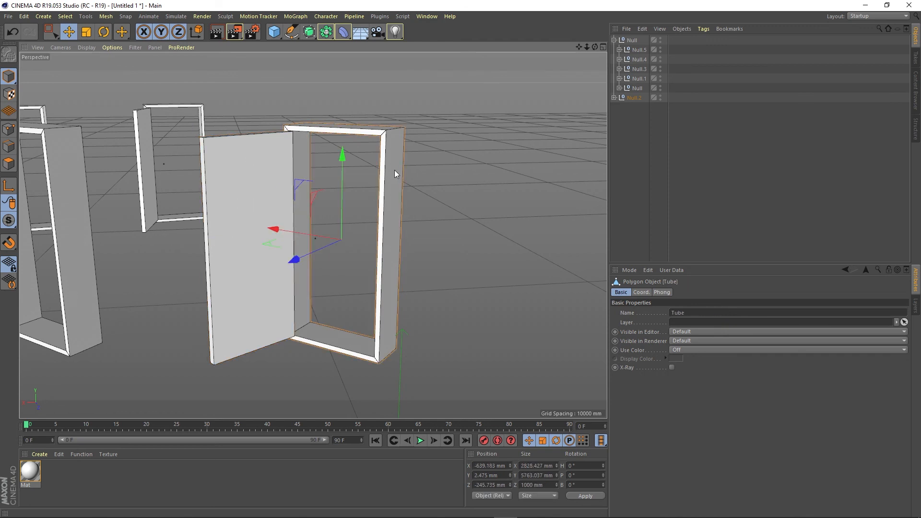
left_click(253, 216)
left_click(383, 242)
left_click(249, 258)
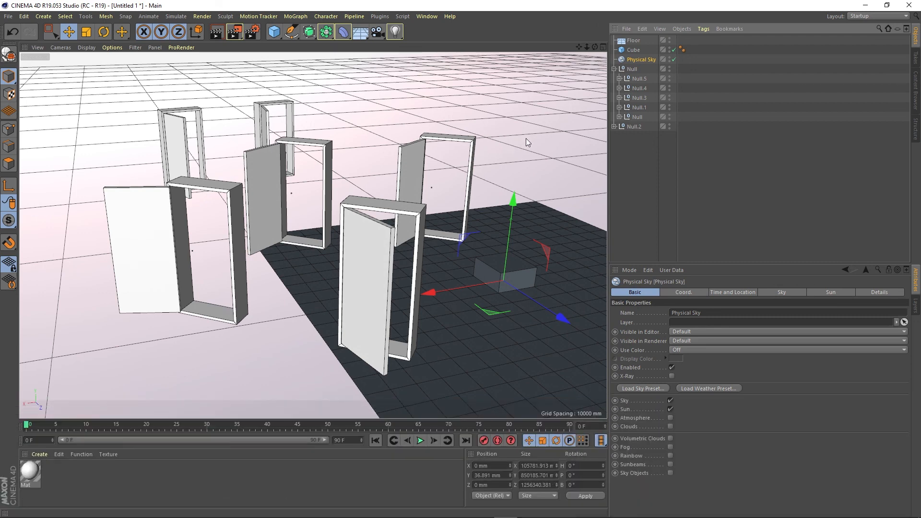
- Render the doors with the floor, cube and Physical Sky in the perspective view
left_click(216, 32)
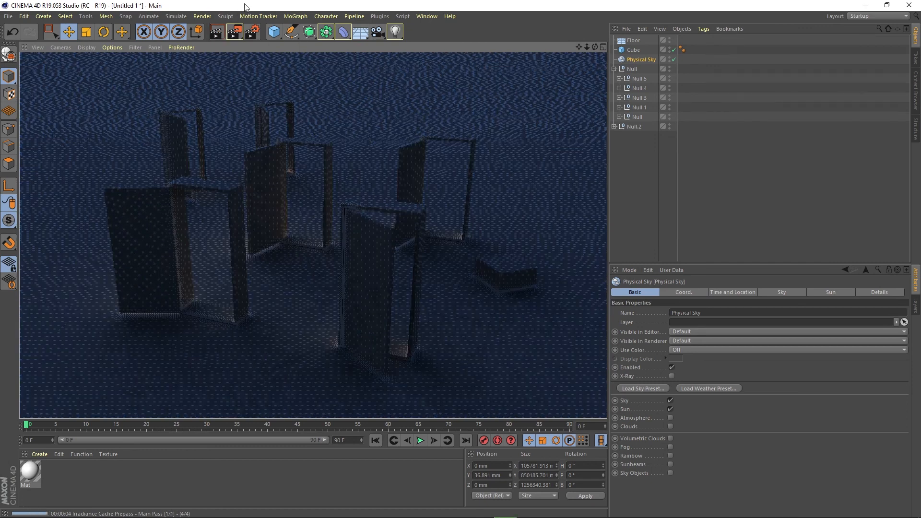